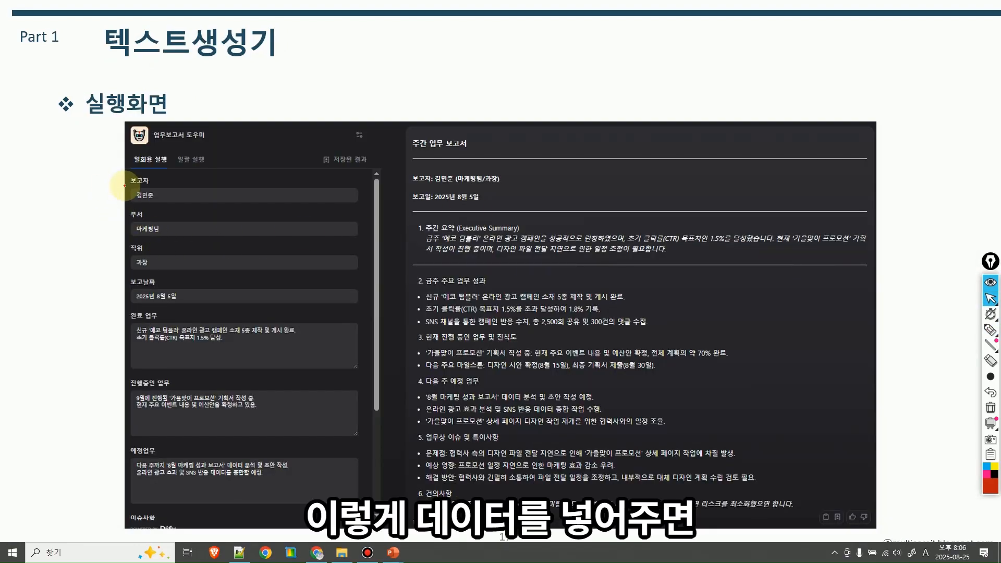
pyautogui.moveTo(121, 180)
pyautogui.mouseDown()
pyautogui.moveTo(90, 397)
pyautogui.moveTo(135, 492)
pyautogui.mouseUp()
pyautogui.moveTo(333, 336); pyautogui.dragTo(400, 330)
pyautogui.moveTo(373, 323); pyautogui.dragTo(371, 360)
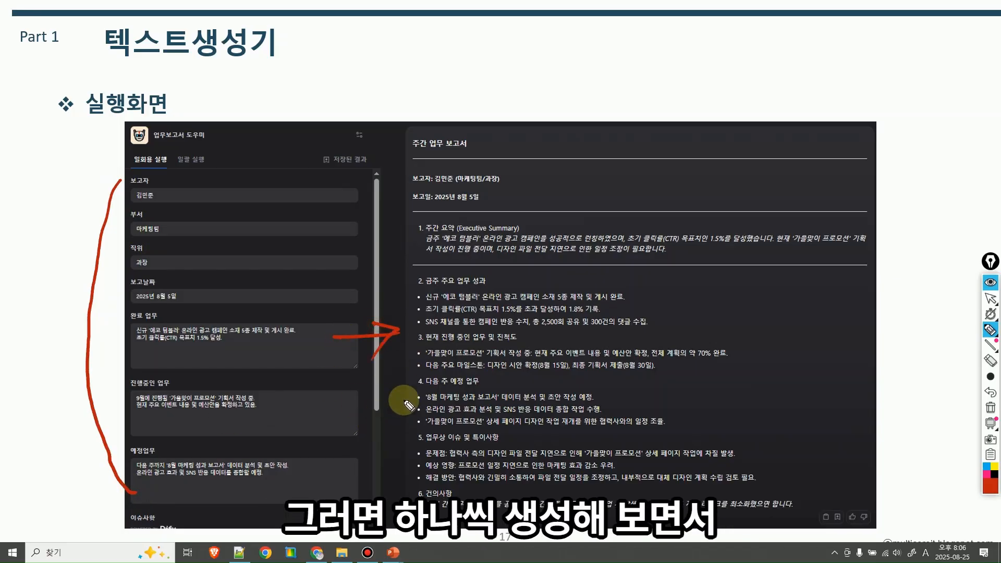
pyautogui.press('Delete')
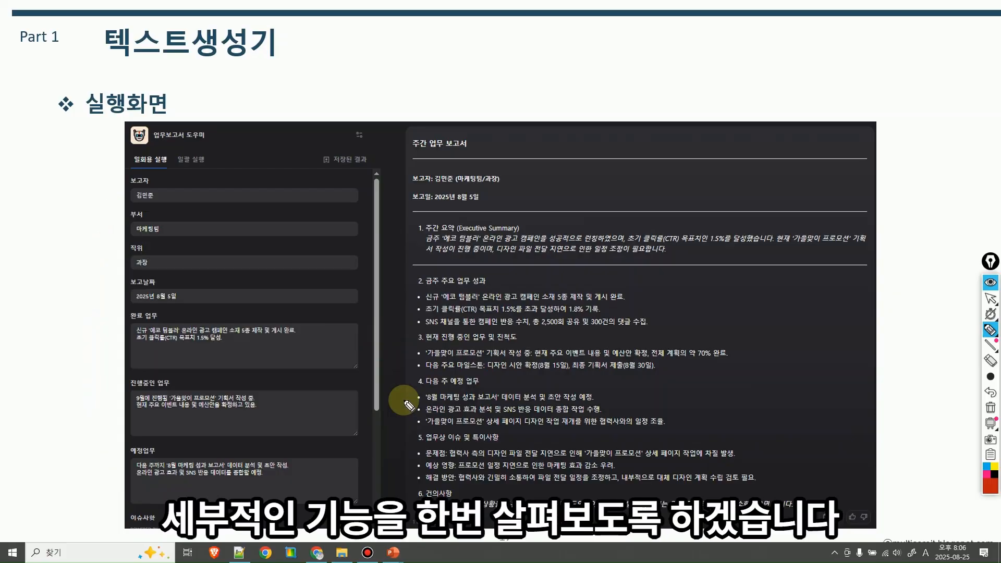
# - Switch to Dify and create a blank text generator app named 업무보고서 도우미(2), with the description 업무보고서 도우미(2)입니다
pyautogui.hotkey('alt', 'Tab')
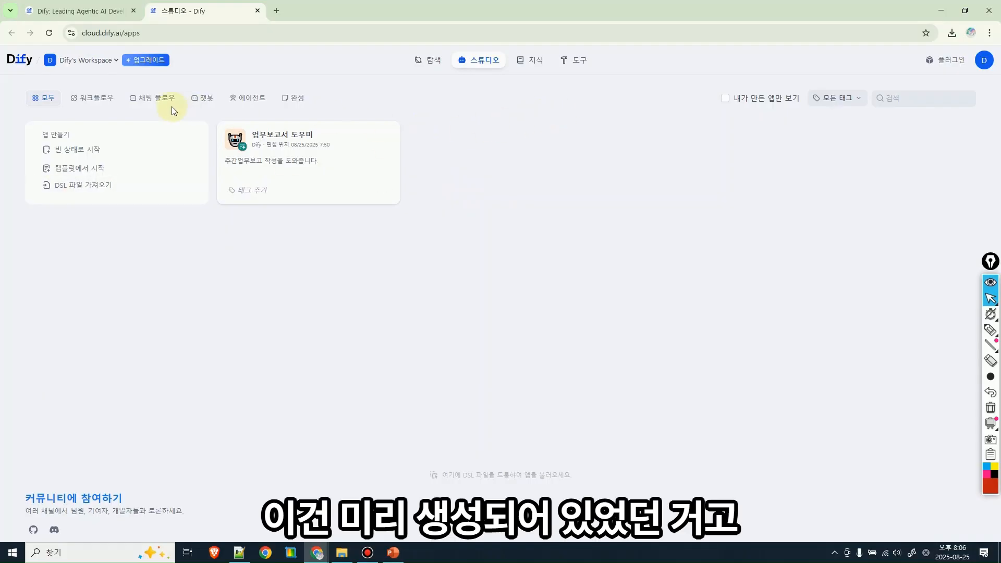
pyautogui.click(104, 151)
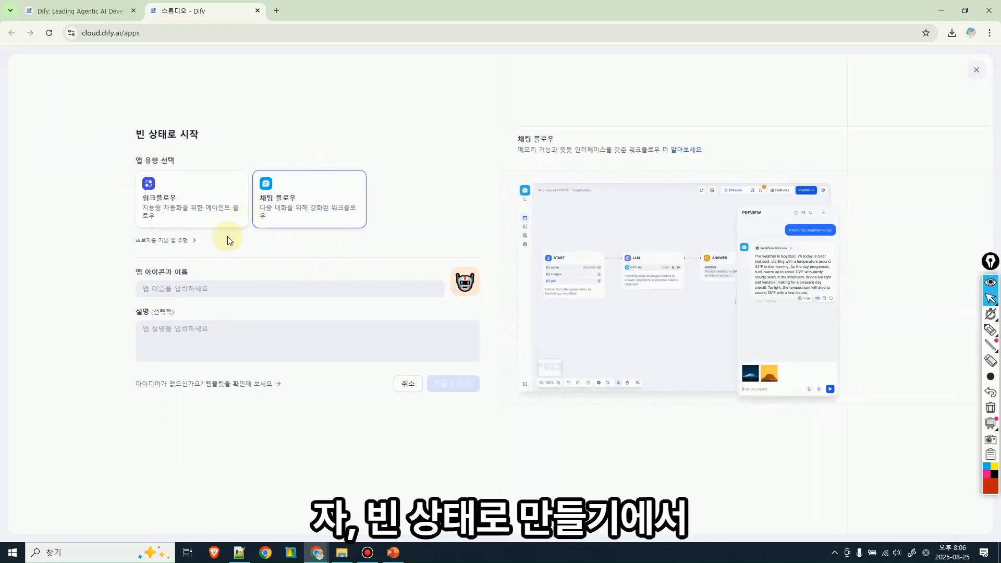
pyautogui.click(190, 240)
pyautogui.moveTo(415, 276); pyautogui.dragTo(413, 301)
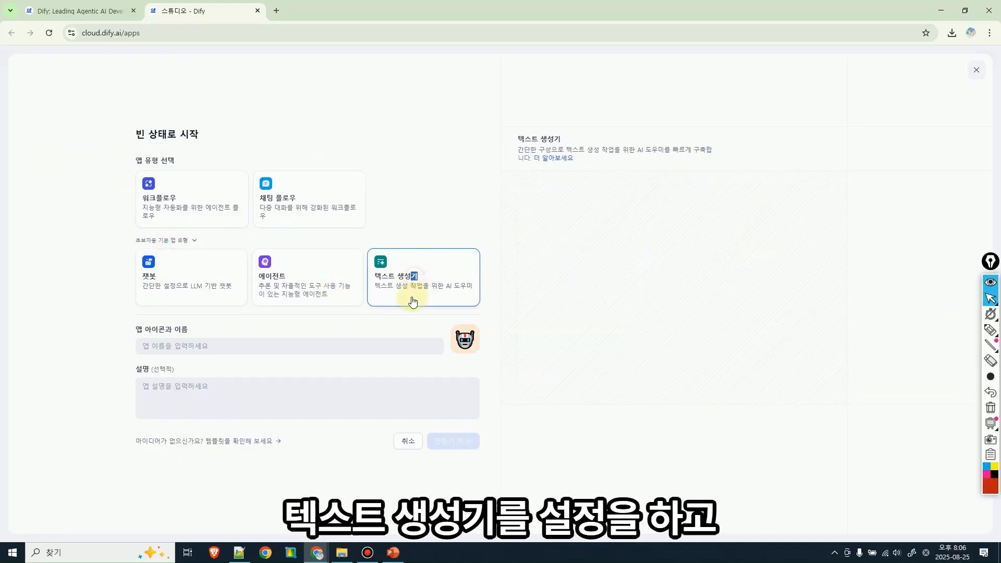
pyautogui.click(245, 342)
pyautogui.write('업무보고서 도우미(2')
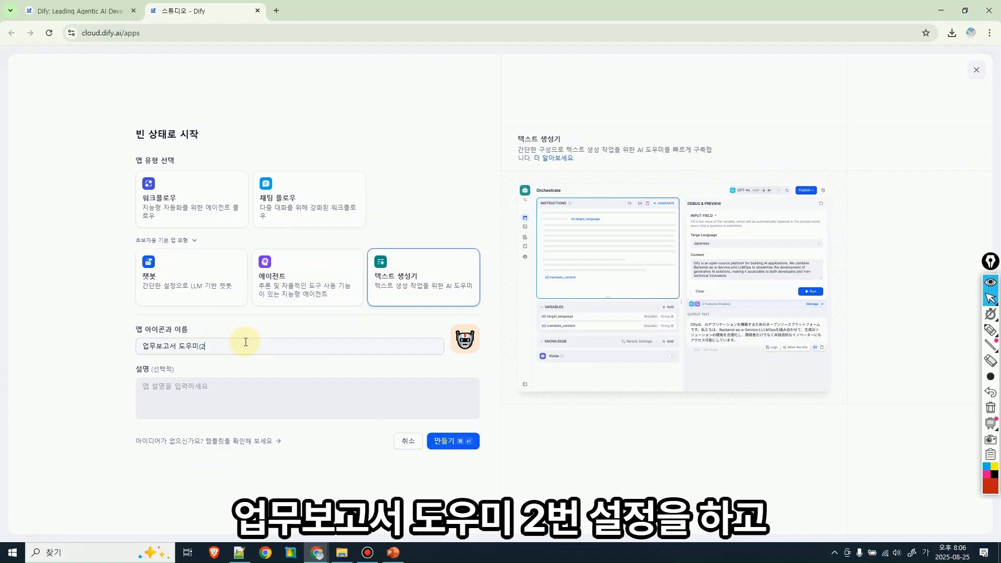
pyautogui.moveTo(244, 340); pyautogui.dragTo(63, 350)
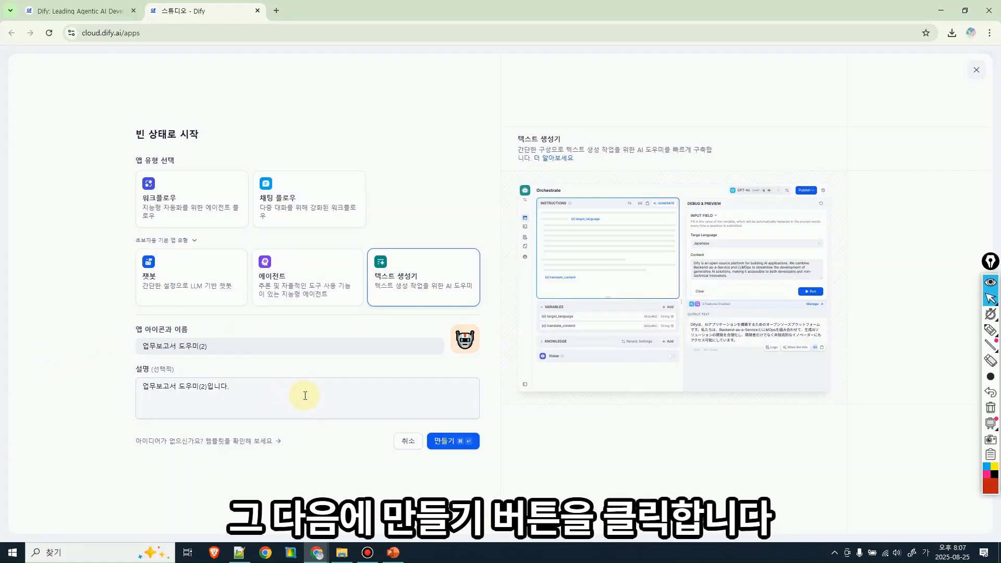
pyautogui.click(445, 444)
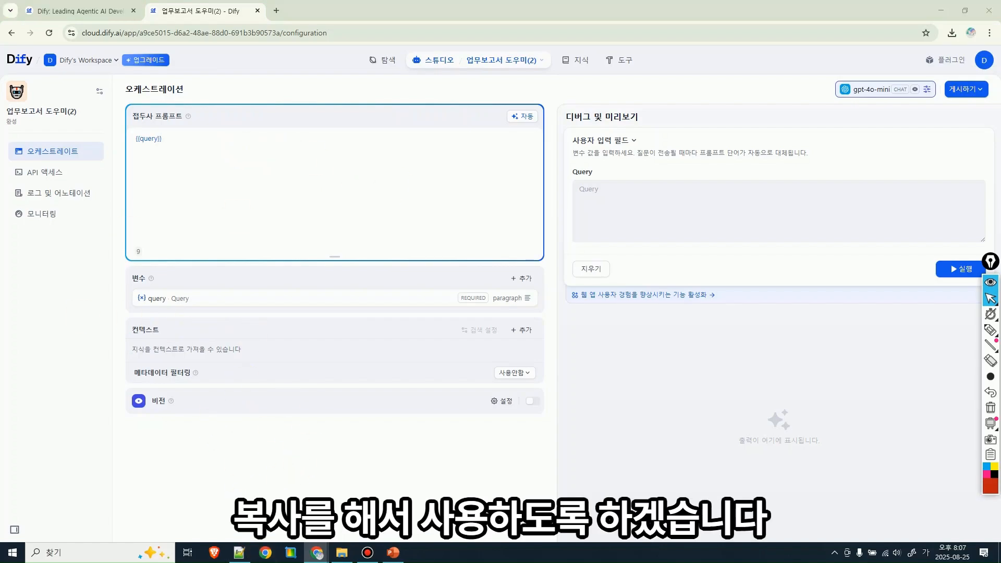
# - Paste the copied weekly report prompt into the prefix prompt and add a short text variable
pyautogui.hotkey('ctrl', 'v')
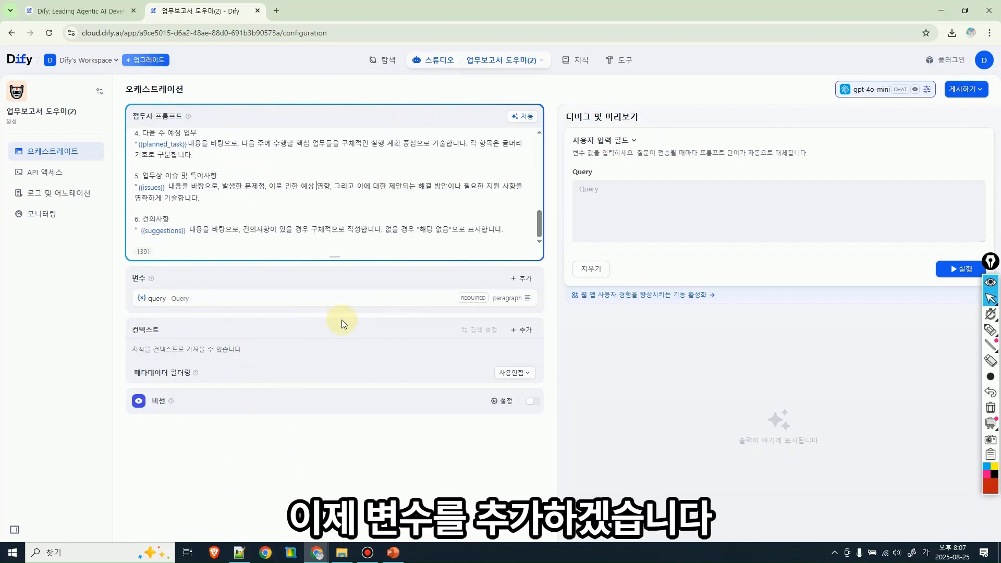
pyautogui.click(519, 278)
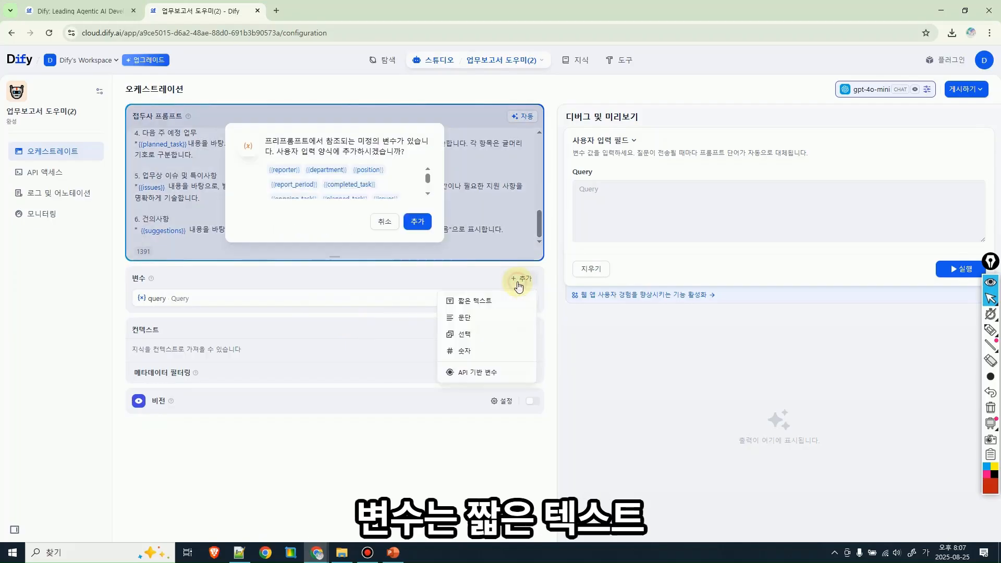
pyautogui.click(490, 302)
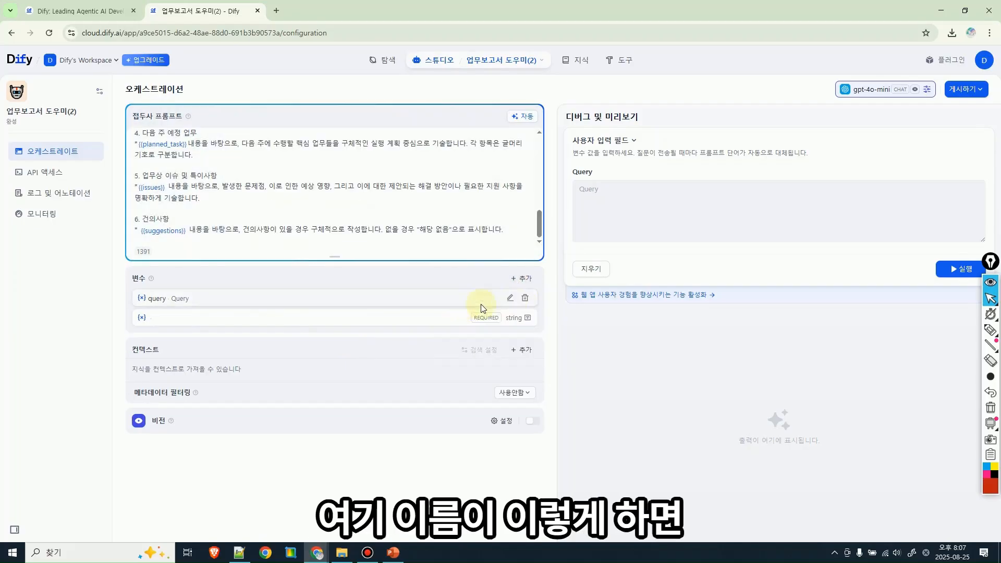
# - Change the query variable's name to reporter and its label to 보고자, with a maximum length of 20
pyautogui.click(511, 301)
pyautogui.moveTo(386, 275); pyautogui.dragTo(458, 279)
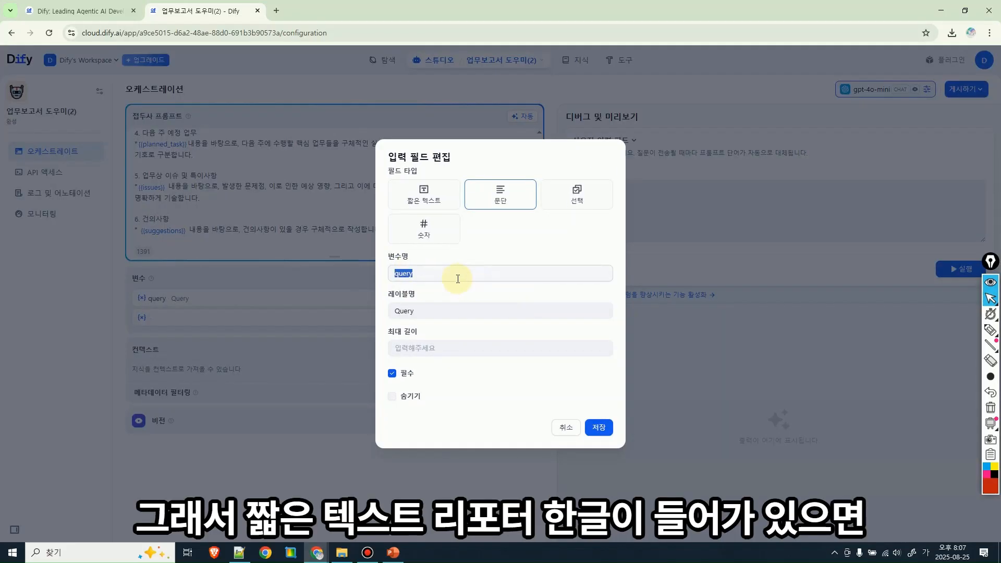
pyautogui.write('ㅐ')
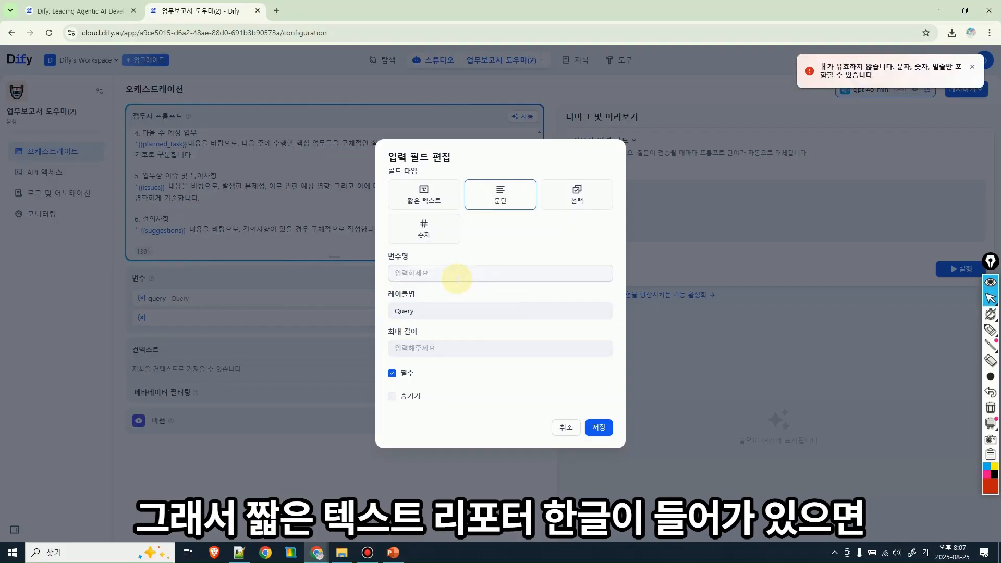
pyautogui.press('Hangul')
pyautogui.write('reporter')
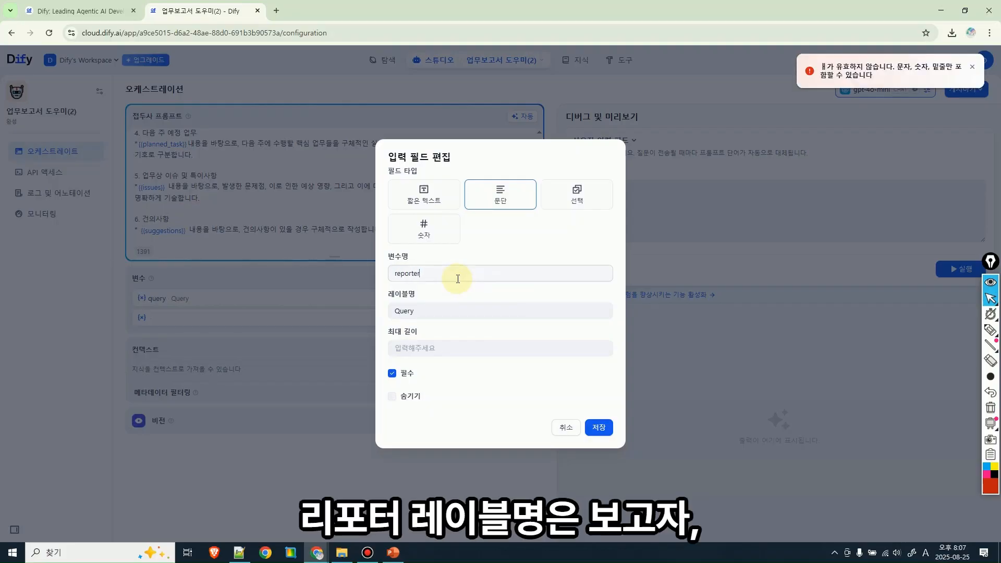
pyautogui.doubleClick(435, 311)
pyautogui.press('Hangul')
pyautogui.write('보고자')
pyautogui.click(454, 349)
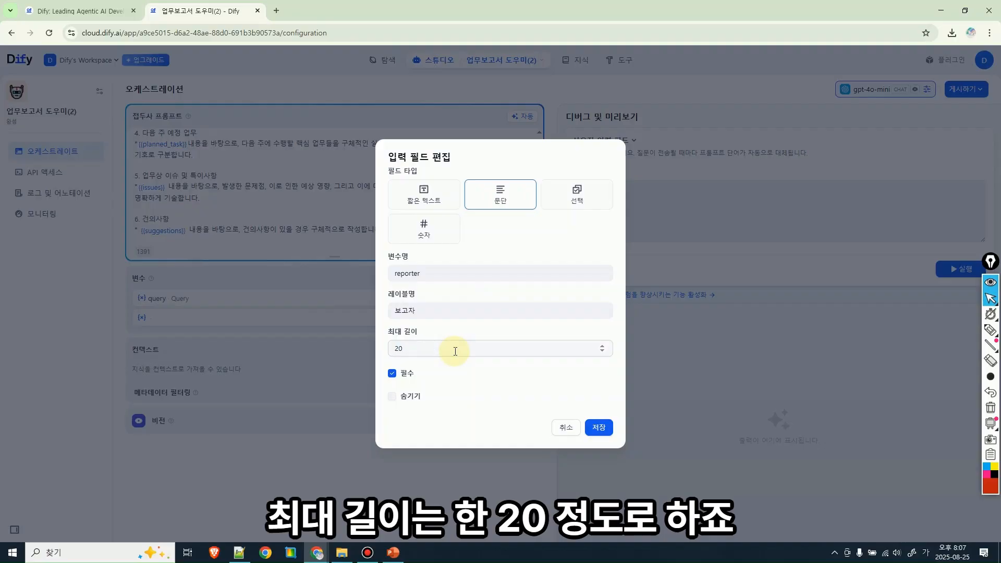
pyautogui.click(598, 427)
# - Delete the reporter placeholder from the prompt's 보고자 line and insert the reporter variable there instead
pyautogui.scroll(5, 412, 198)
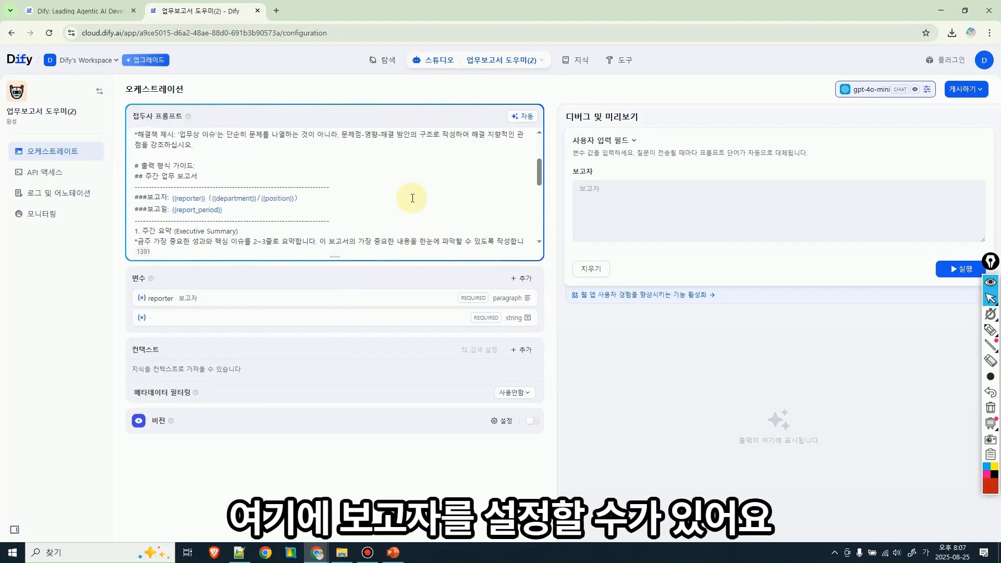
pyautogui.scroll(1, 412, 198)
pyautogui.scroll(-2, 407, 200)
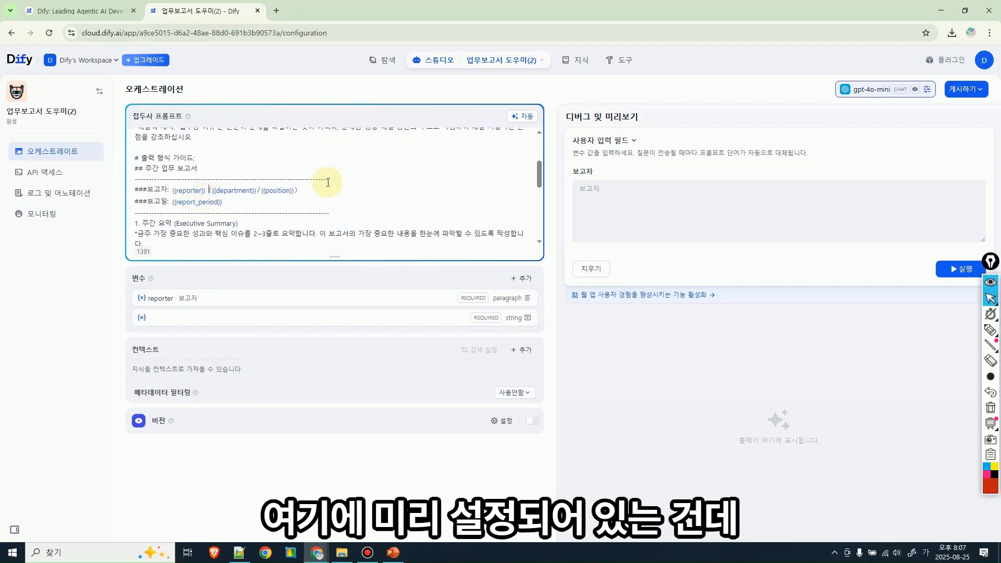
pyautogui.press('BackSpace')
pyautogui.press('BackSpace')
pyautogui.press('BackSpace')
pyautogui.press('BackSpace')
pyautogui.press('BackSpace')
pyautogui.press('BackSpace')
pyautogui.press('BackSpace')
pyautogui.press('BackSpace')
pyautogui.press('BackSpace')
pyautogui.press('BackSpace')
pyautogui.press('BackSpace')
pyautogui.press('BackSpace')
pyautogui.press('BackSpace')
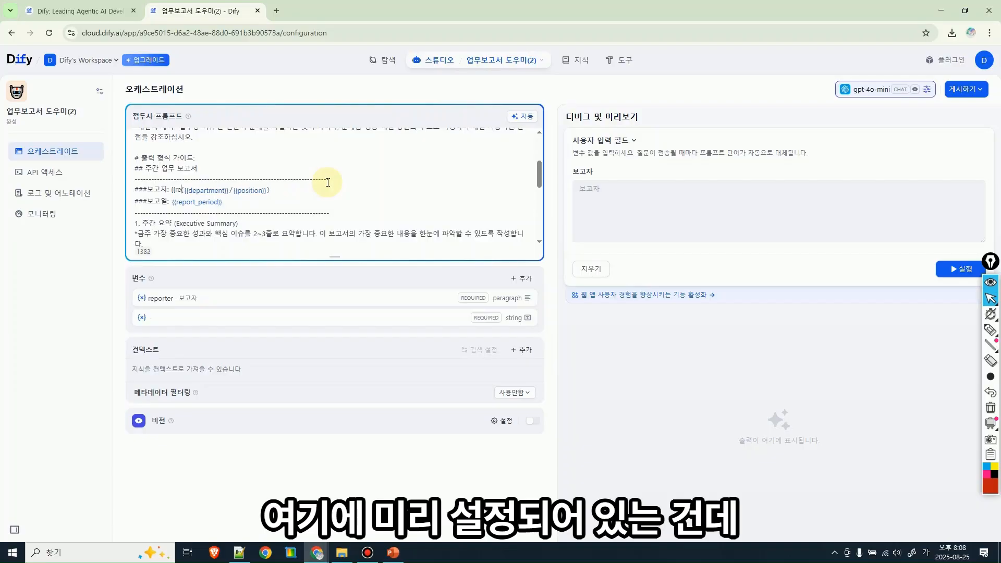
pyautogui.write('/')
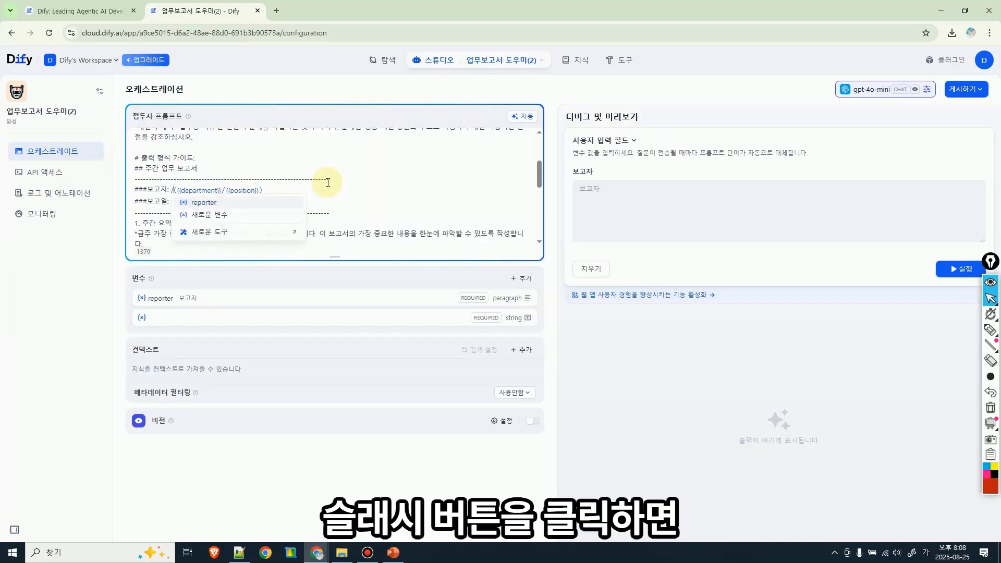
pyautogui.click(204, 203)
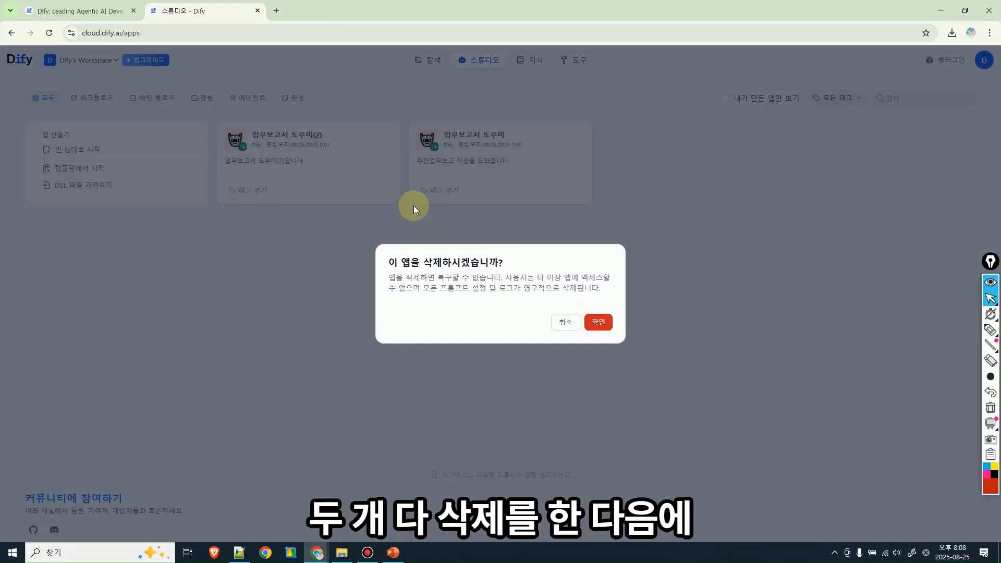
# - Delete the existing app and create a new one by importing the DSL file 업무보고서 도우미.yml
pyautogui.press('Return')
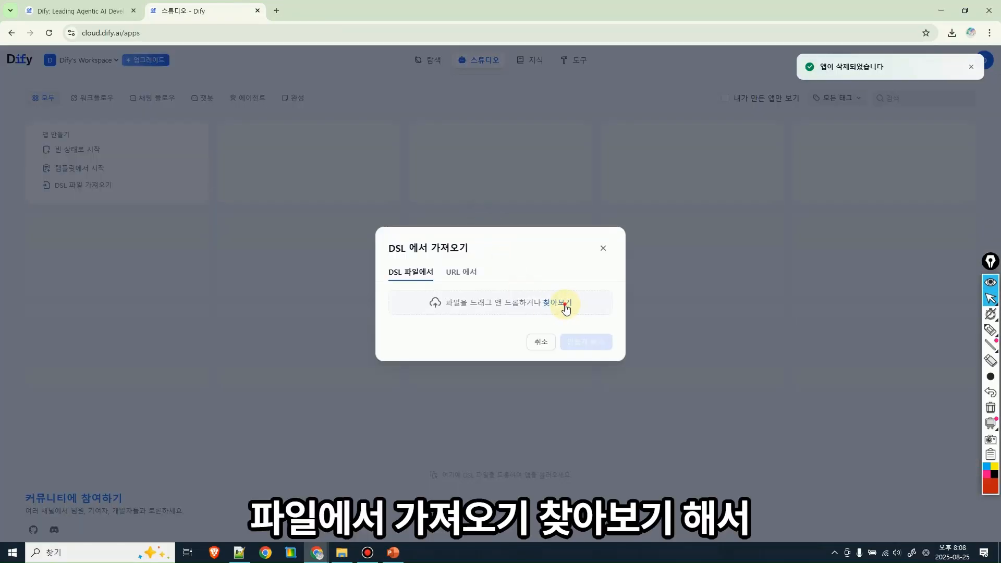
pyautogui.click(566, 309)
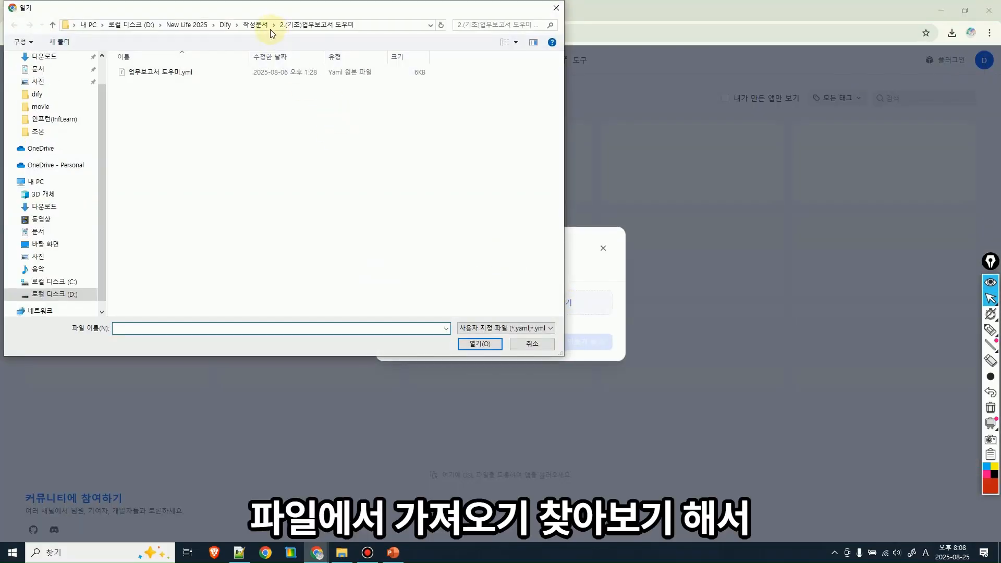
pyautogui.doubleClick(156, 69)
pyautogui.click(586, 353)
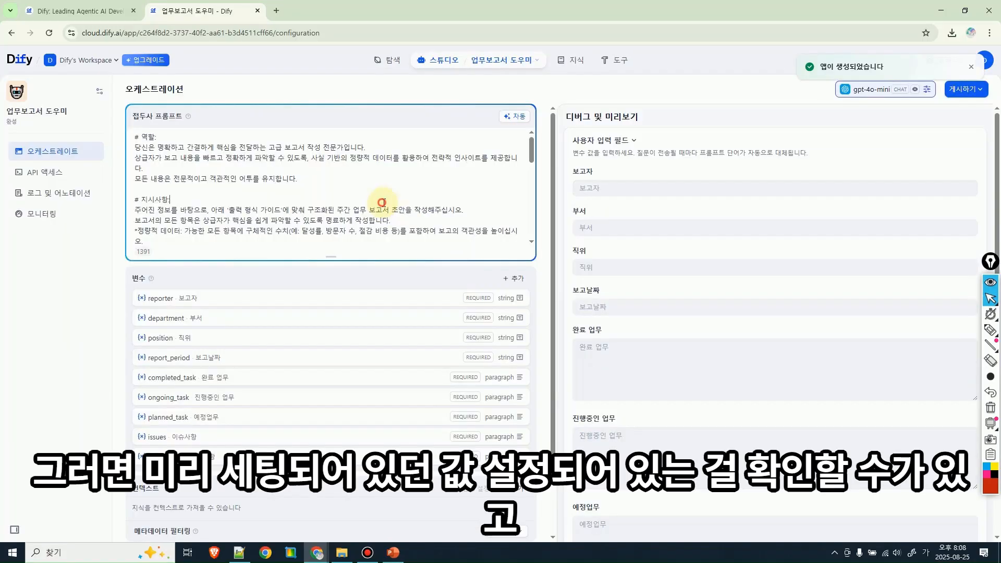
# - Review the imported prompt, plus the field type and maximum length of the completed_task and report_period variables
pyautogui.scroll(-6, 353, 165)
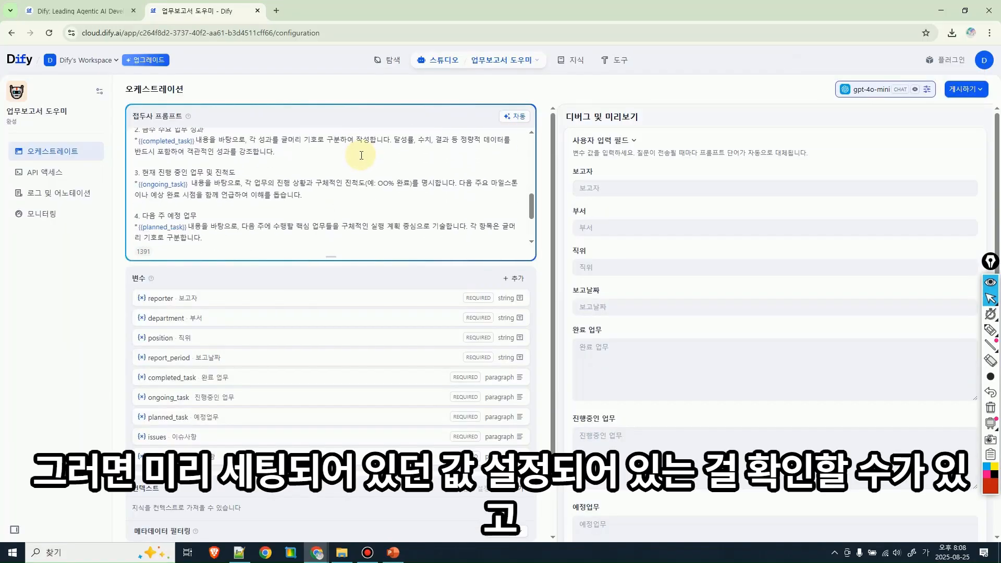
pyautogui.scroll(-3, 362, 154)
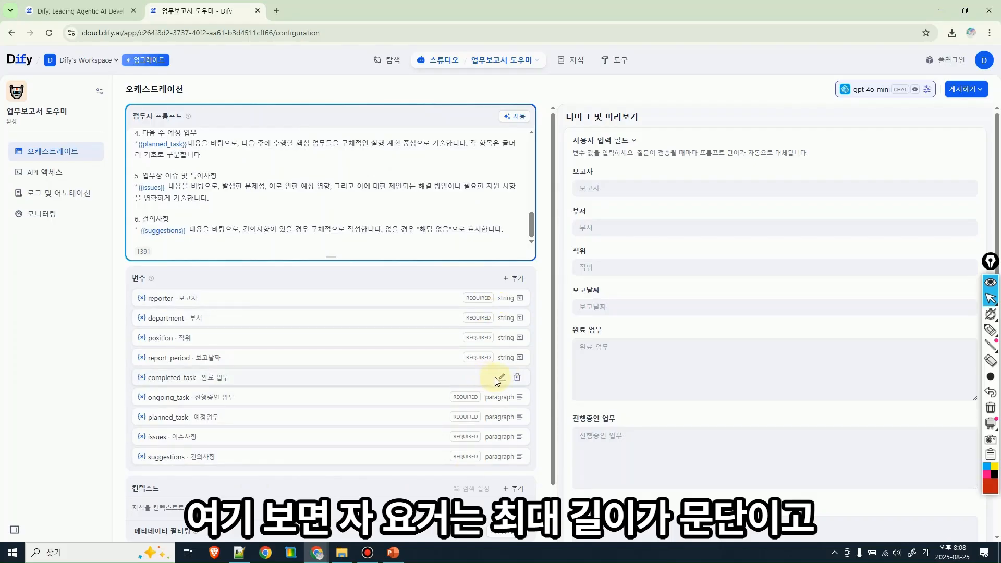
pyautogui.click(502, 377)
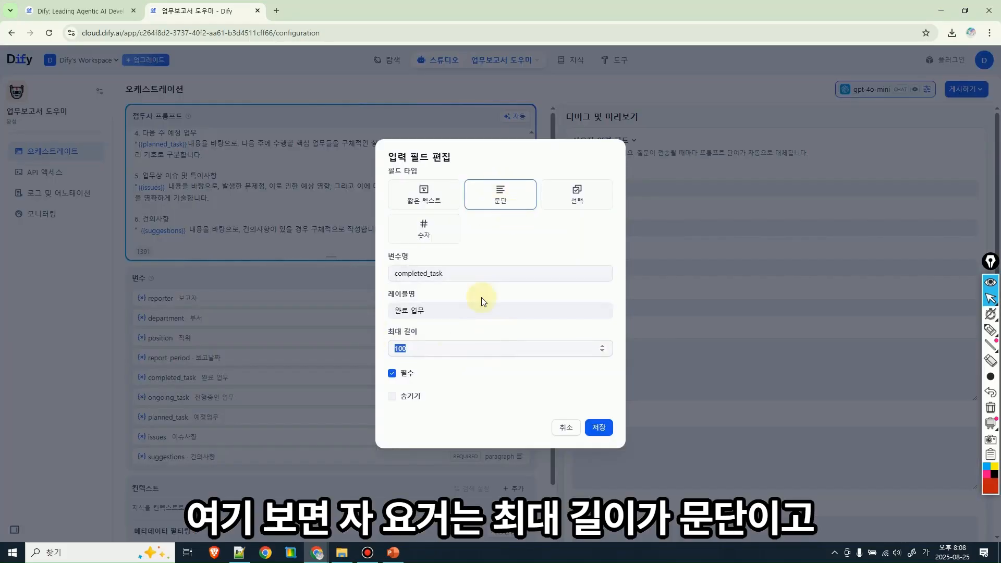
pyautogui.doubleClick(420, 344)
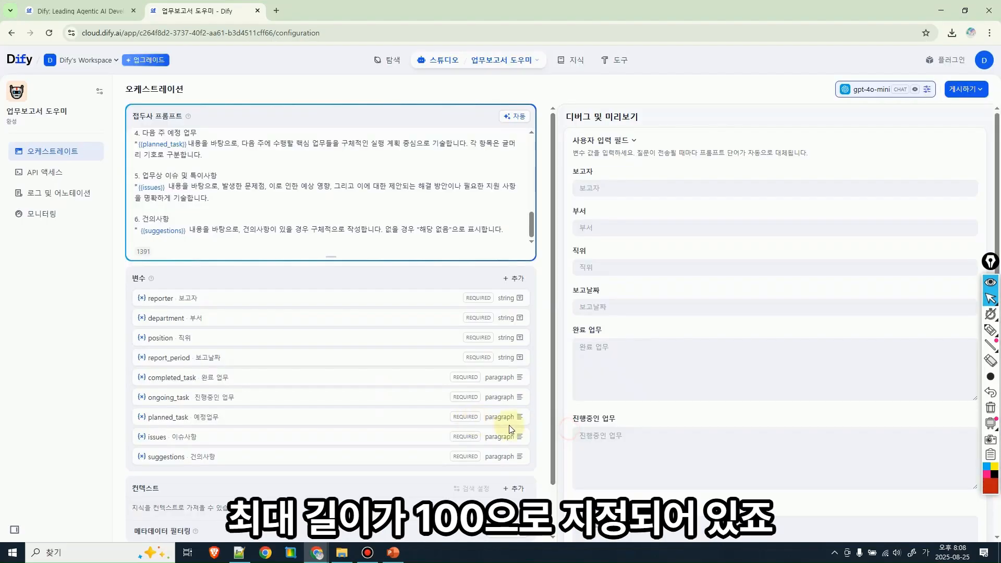
pyautogui.click(566, 428)
pyautogui.click(499, 357)
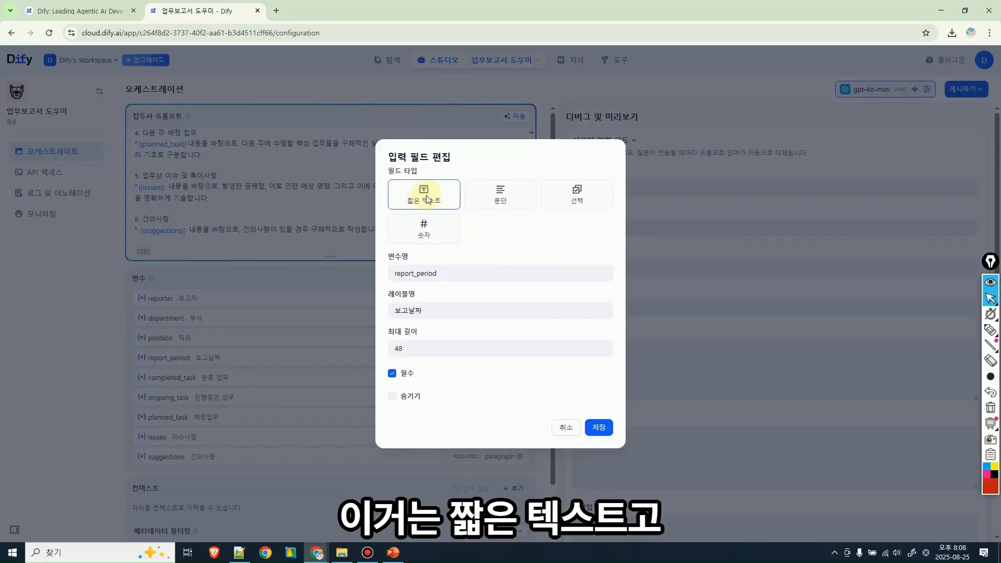
pyautogui.doubleClick(408, 348)
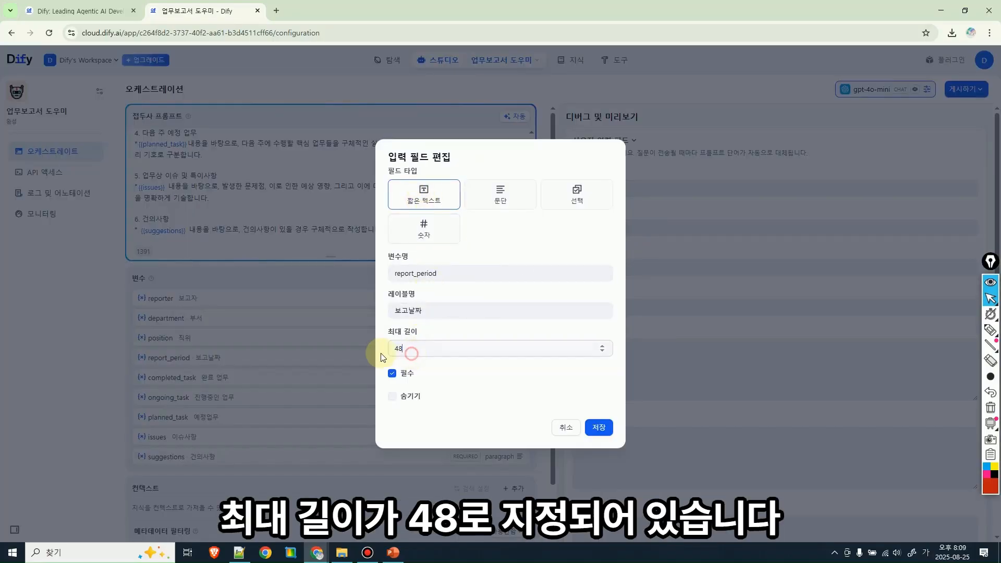
pyautogui.click(556, 428)
# - Publish the update of the 업무보고서 도우미 app
pyautogui.click(955, 91)
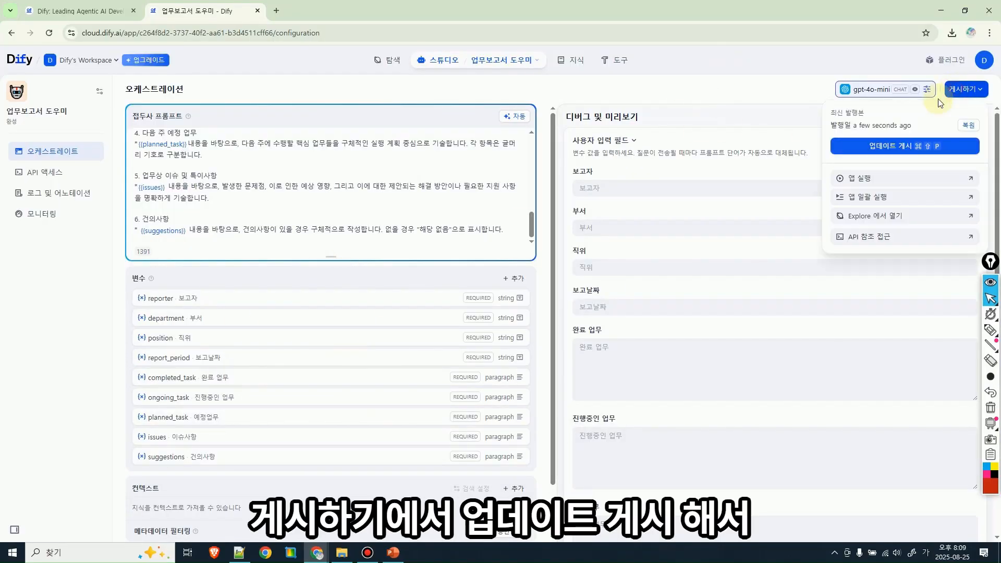
pyautogui.click(885, 147)
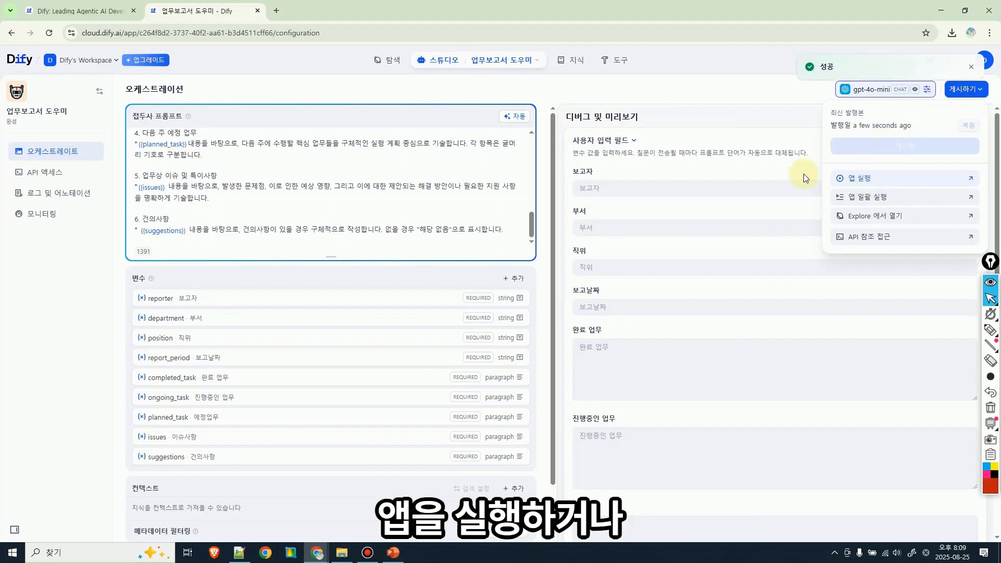
pyautogui.click(716, 116)
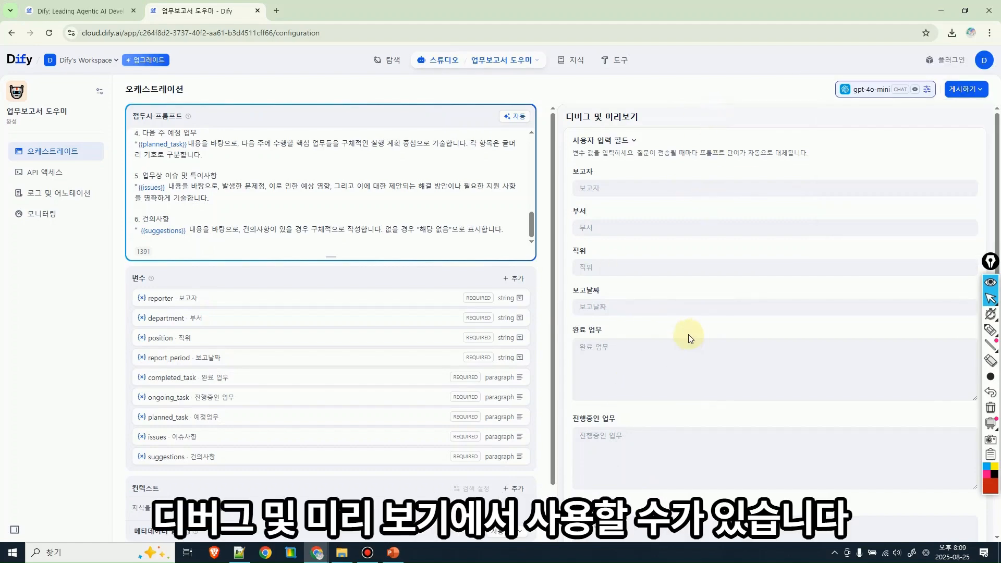
# - Fill in the preview form with the reporter's name, department 마케팅팀, position 과장 and report date 2025년 8월 5일
pyautogui.scroll(-1, 696, 328)
pyautogui.scroll(-3, 702, 321)
pyautogui.scroll(4, 709, 290)
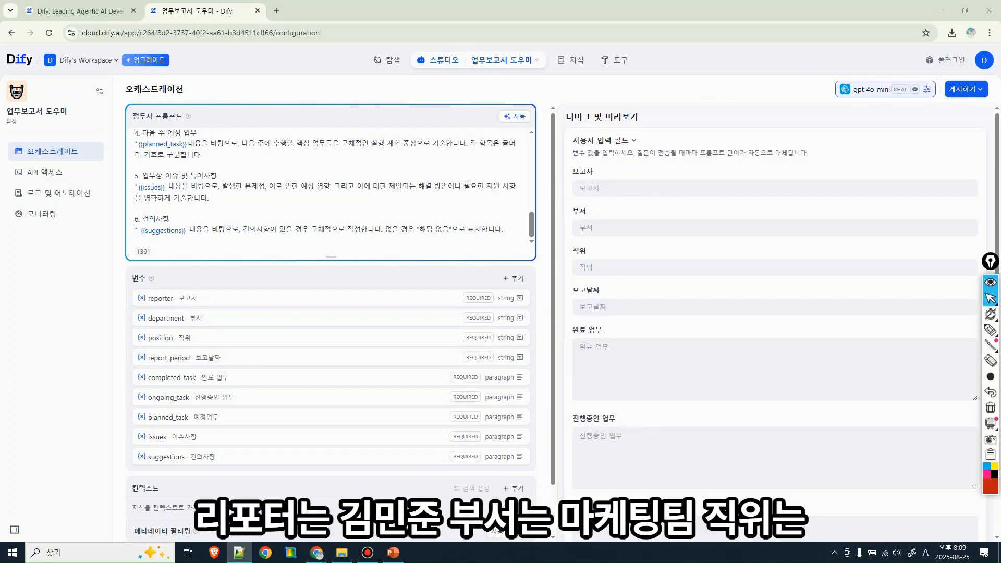
pyautogui.click(585, 186)
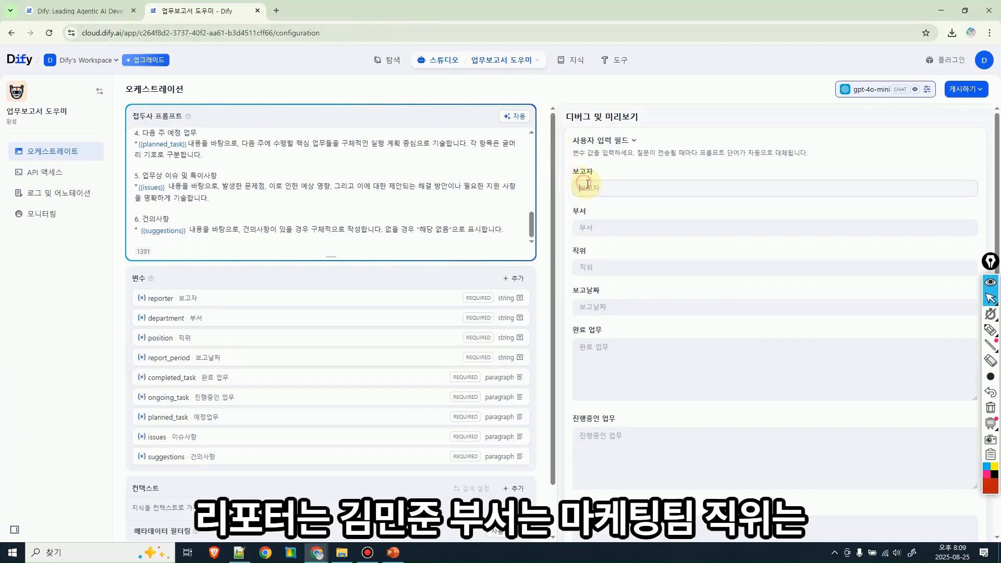
pyautogui.write('김민준')
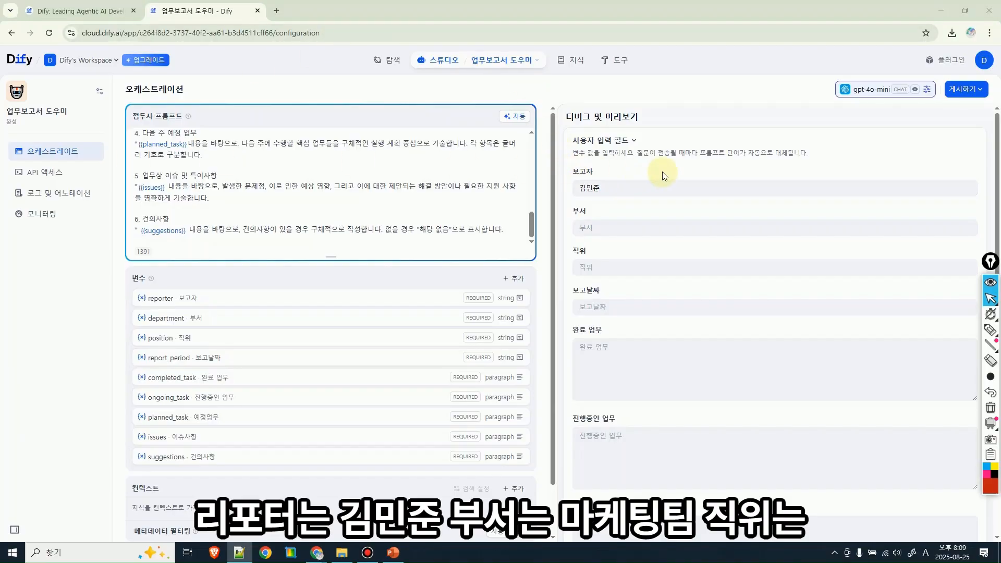
pyautogui.click(584, 228)
pyautogui.write('마케팅팀')
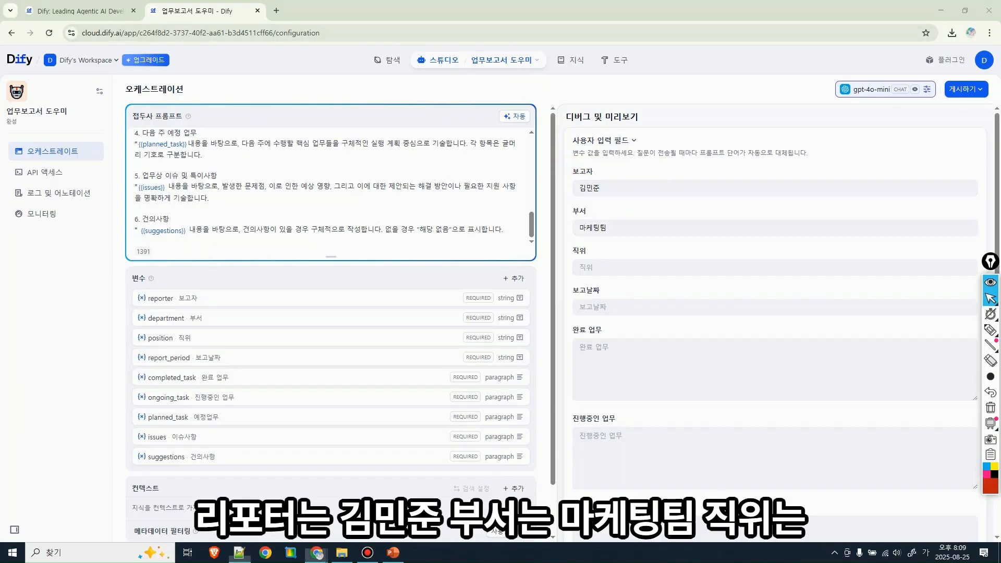
pyautogui.click(617, 265)
pyautogui.write('과장')
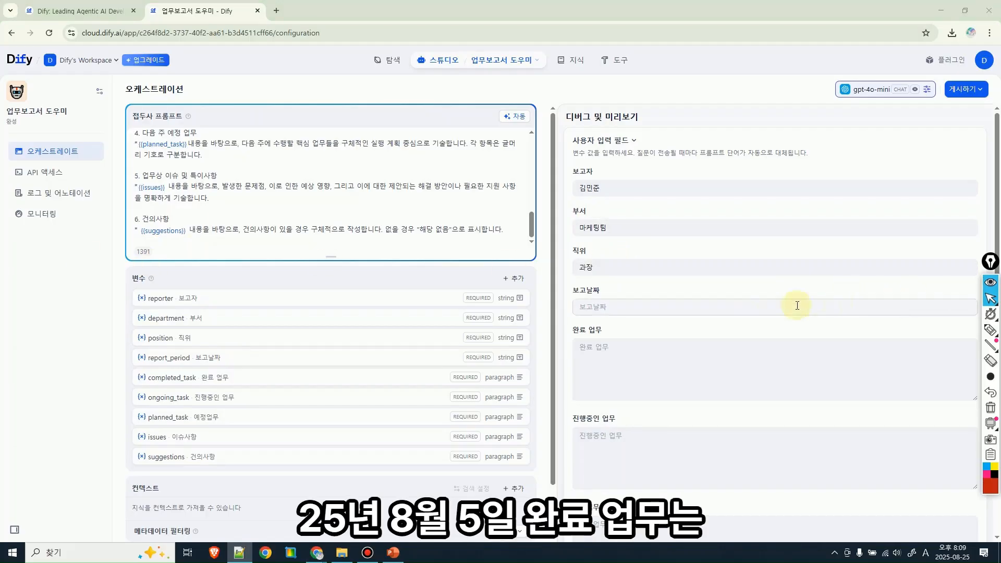
pyautogui.click(710, 305)
pyautogui.write('2025년 8월 5일')
# - Fill in the 완료 업무 field with "신규 '에코 텀블러' 온라인 광고 캠페인 소재 5종 제작 및 게시 완료. 초기 클릭률(CTR) 목표치 1.5% 달성."
pyautogui.press('Tab')
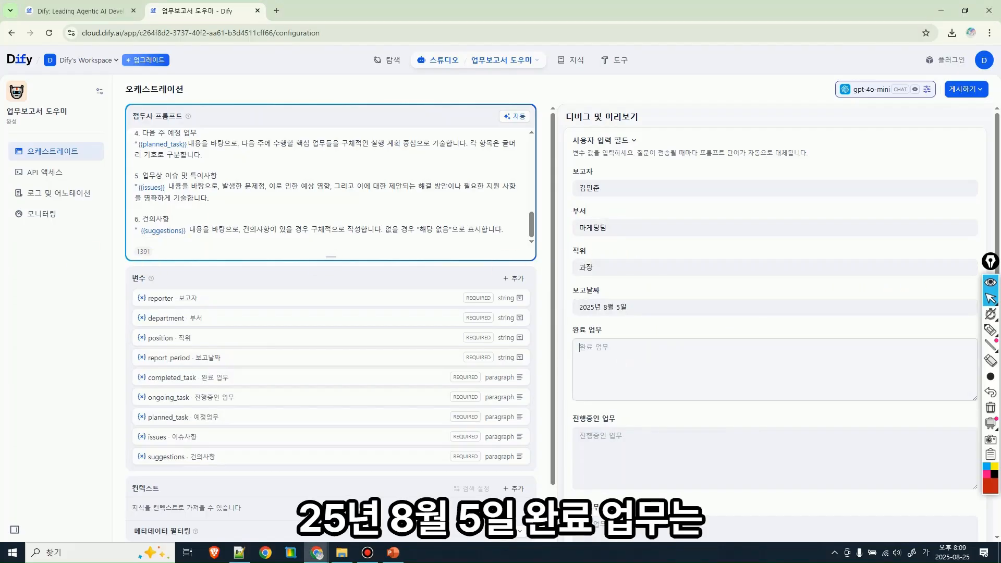
pyautogui.write("신규 '에코 텀블러' 온라인 광고 캠페인 소재 5종 제작 및 게시 완료. 초기 클릭률(CTR) 목표치 1.5% 달성.")
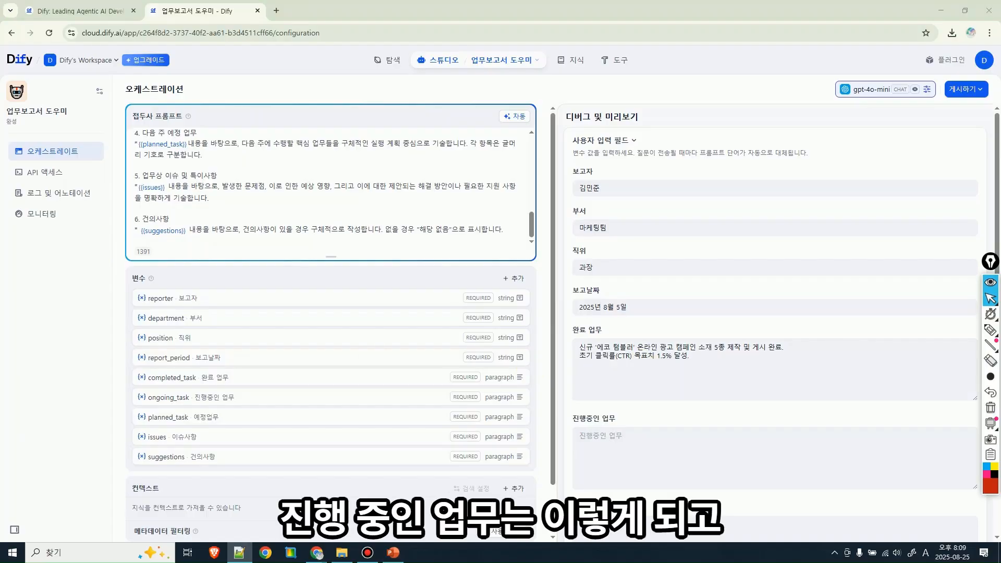
pyautogui.click(577, 397)
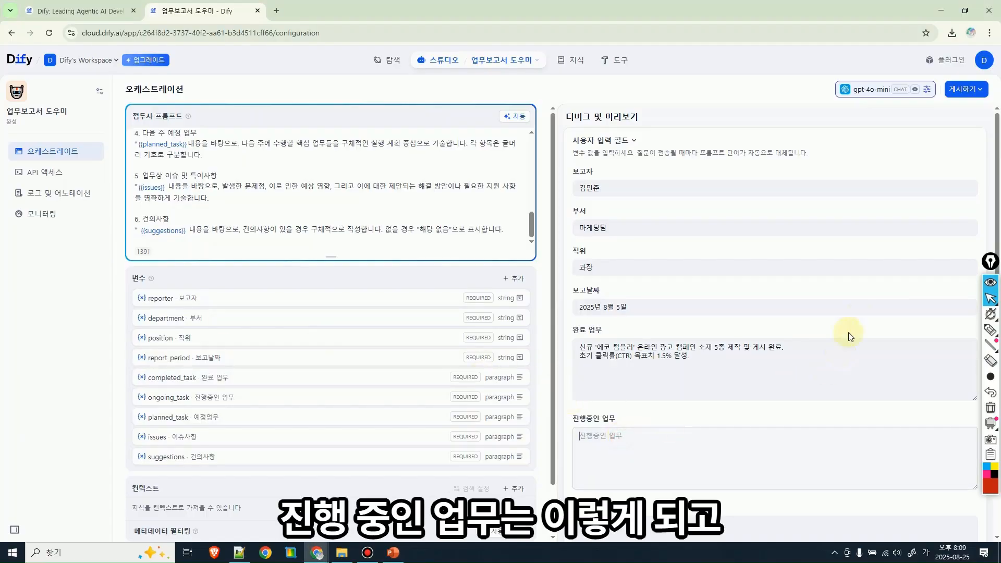
# - Fill in the 진행중인 업무 field with "9월에 진행될 '가을맞이 프로모션' 기획서 작성 중. 현재 주요 이벤트 내용 및 예산안을 확정하고 있음."
pyautogui.press('Tab')
pyautogui.write("9월에 진행될 '가을맞이 프로모션' 기획서 작성 중. 현재 주요 이벤트 내용 및 예산안을 확정하고 있음.")
pyautogui.scroll(-3, 842, 272)
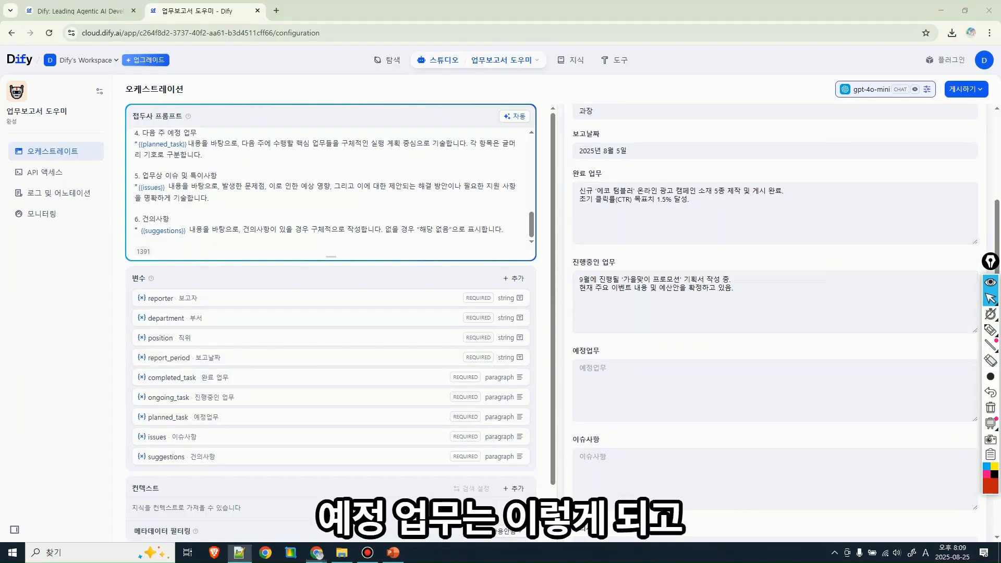
# - Set 예정업무 to "다음 주까지 '8월 마케팅 성과 보고서' 데이터 분석 및 초안 작성. 온라인 광고 효과 및 SNS 반응 데이터를 종합할 예정."
pyautogui.click(794, 311)
pyautogui.press('Tab')
pyautogui.write("다음 주까지 '8월 마케팅 성과 보고서' 데이터 분석 및 초안 작성. 온라인 광고 효과 및 SNS 반응 데이터를 종합할 예정.")
pyautogui.scroll(-1, 794, 311)
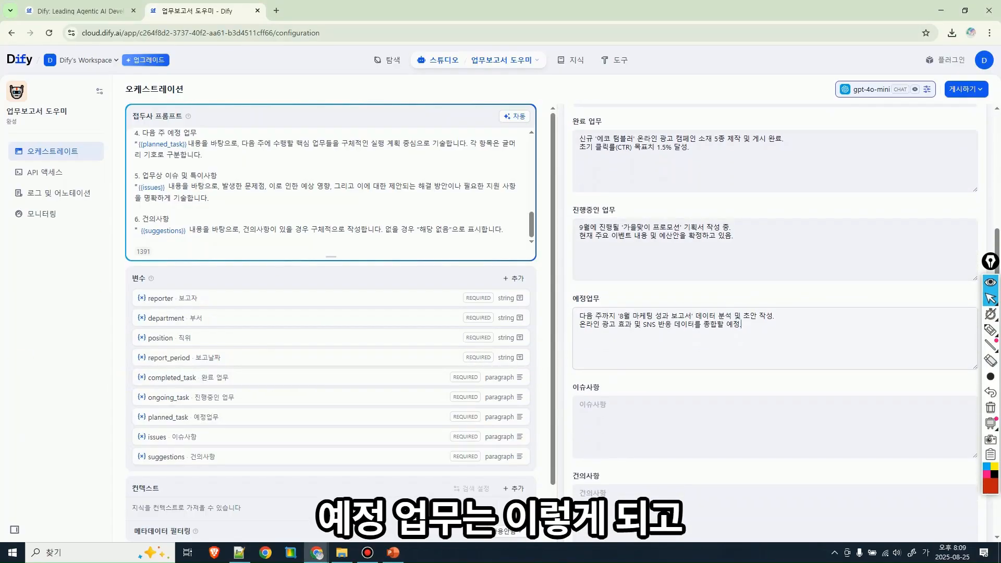
# - Set 이슈사항 to "협력사 측의 디자인 파일 전달이 지연되어 '가을맞이 프로모션' 상세 페이지 작업에 차질 발생. 일정 조율이 필요한 상황."
pyautogui.hotkey('alt', 'Tab')
pyautogui.click(639, 419)
pyautogui.write("협력사 측의 디자인 파일 전달이 지연되어 '가을맞이 프로모션' 상세 페이지 작업에 차질 발생. 일정 조율이 필요한 상황.")
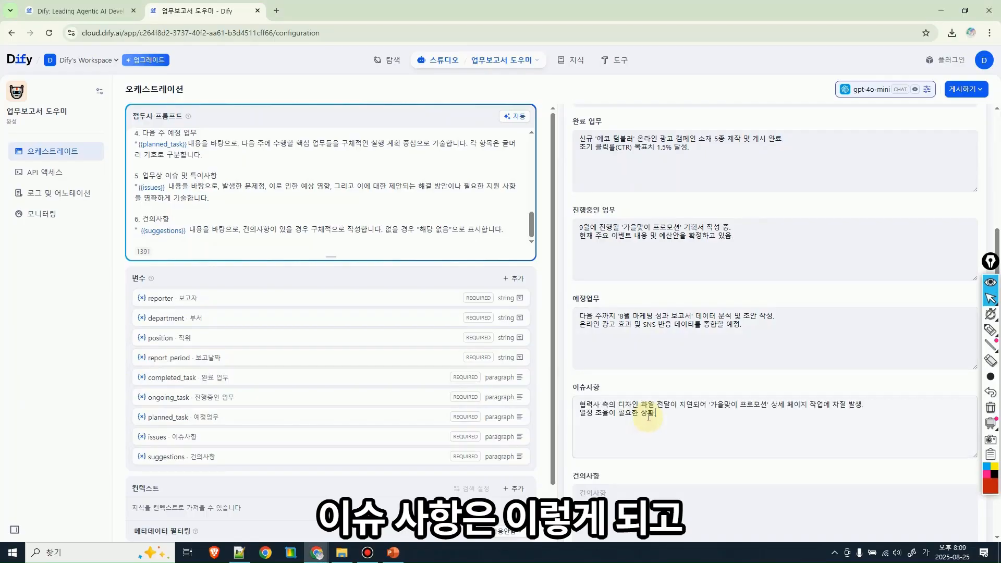
# - Set 건의사항 to "부서 간 업무 진행 상황을 공유하는 주간 미팅을 도입하여 협업 시 발생할 수 있는 일정 지연 리스크를 최소화했으면 합니다."
pyautogui.hotkey('alt', 'Tab')
pyautogui.click(814, 514)
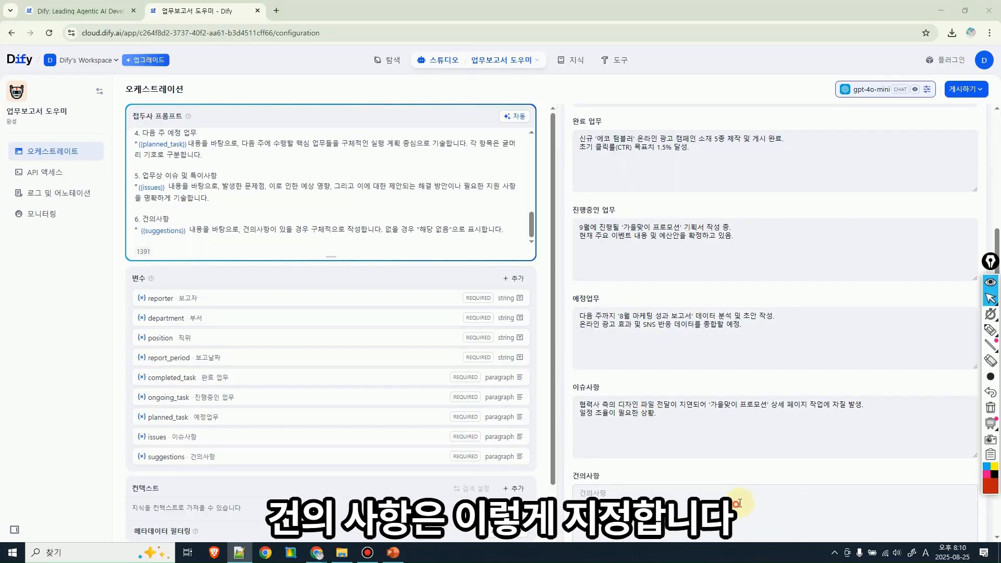
pyautogui.write('부서 간 업무 진행 상황을 공유하는 주간 미팅을 도입하여 협업 시 발생할 수 있는 일정 지연 리스크를 최소화했으면 합니다.')
# - Publish the app update and run the preview with the entered report data
pyautogui.click(956, 97)
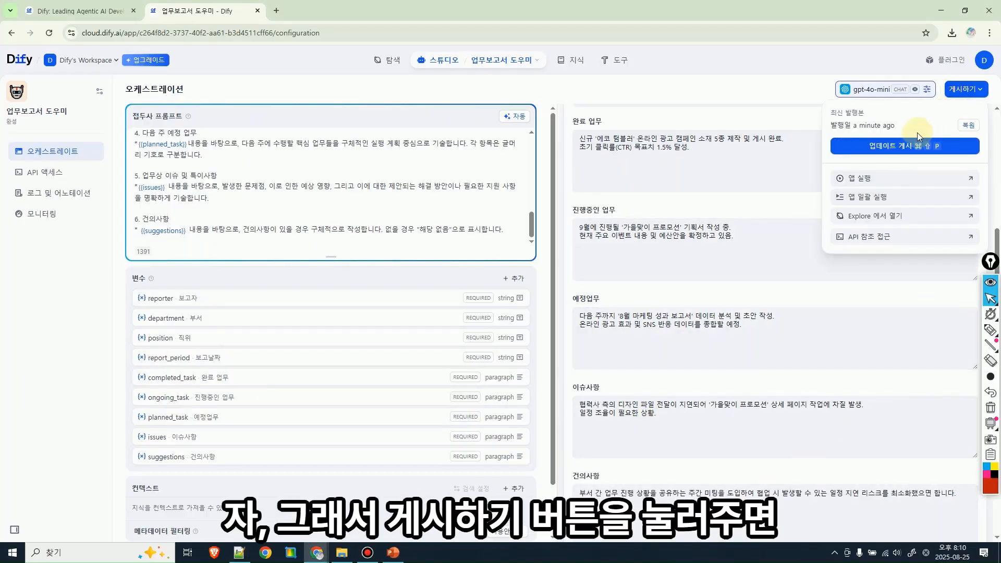
pyautogui.click(893, 146)
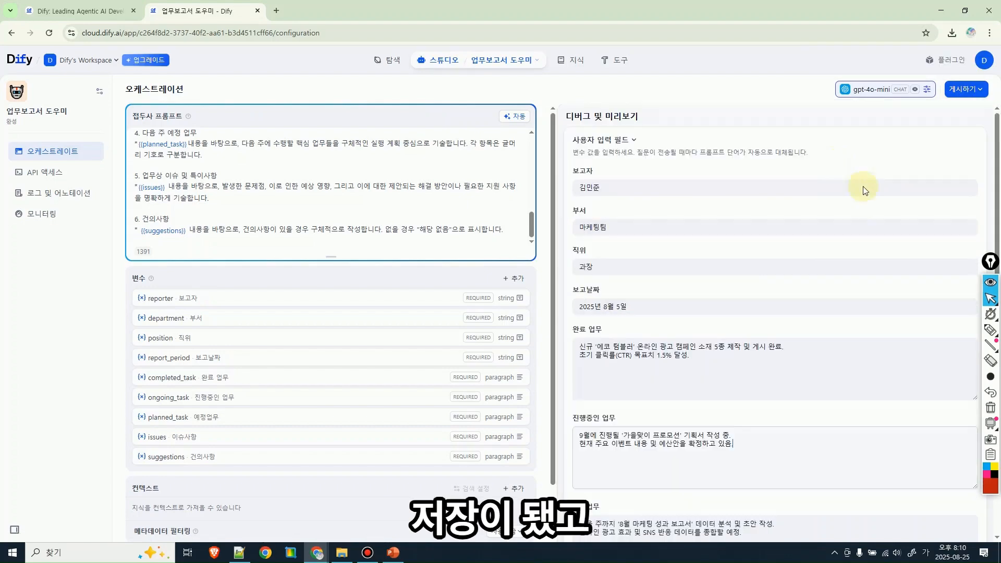
pyautogui.scroll(-10, 926, 206)
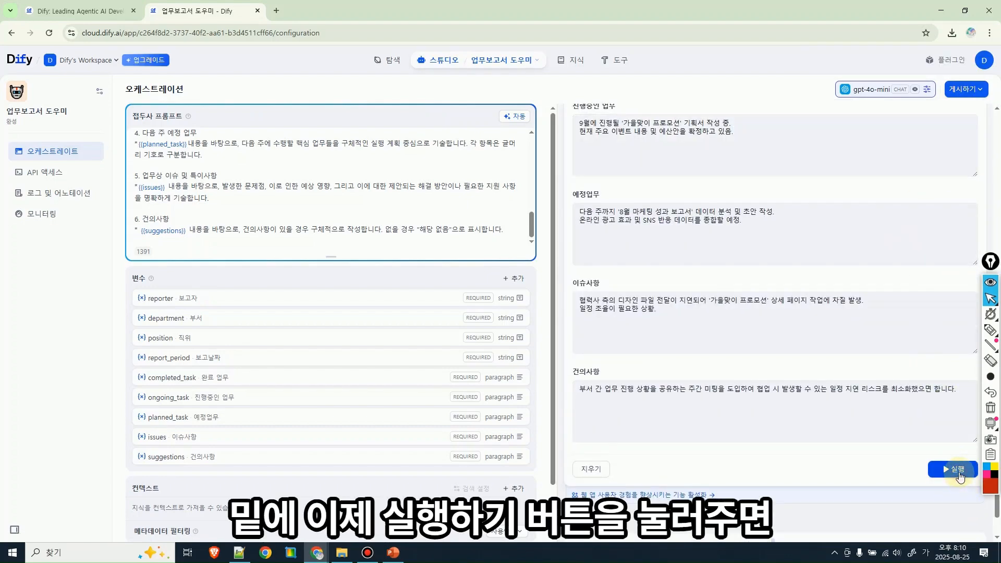
pyautogui.scroll(-4, 829, 428)
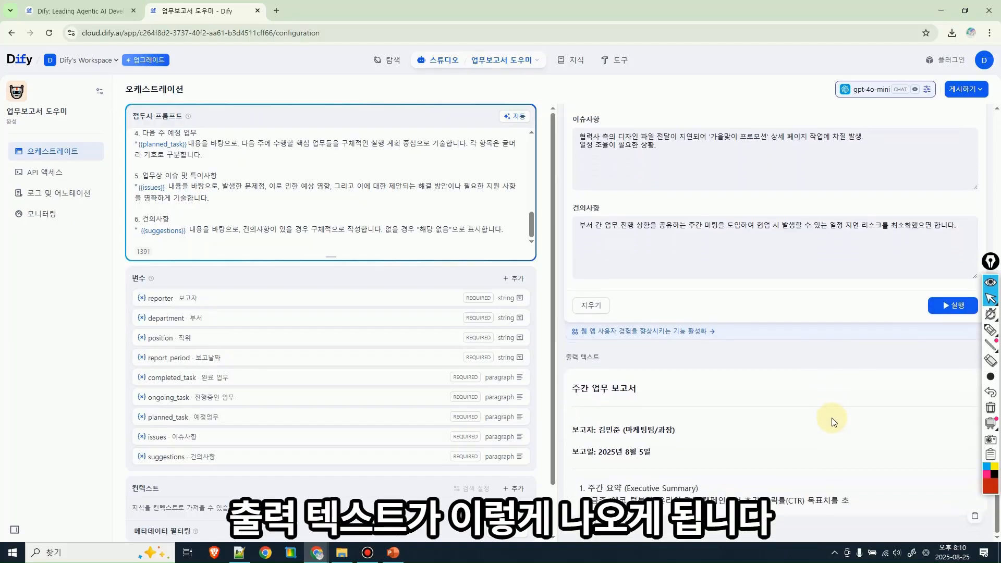
# - Compare the generated weekly report with the completed and ongoing task texts entered in the form
pyautogui.scroll(-4, 846, 365)
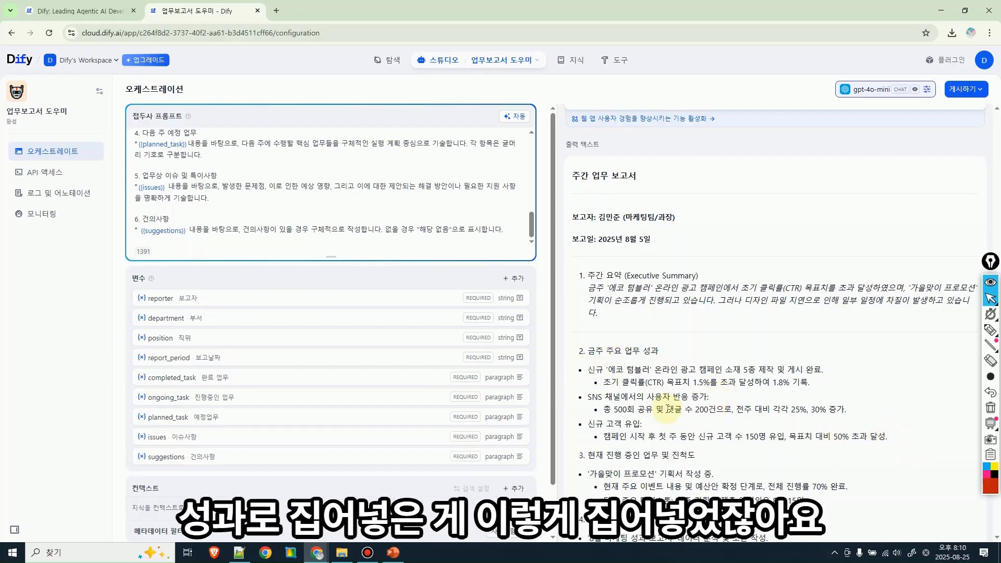
pyautogui.scroll(6, 827, 314)
pyautogui.scroll(6, 825, 313)
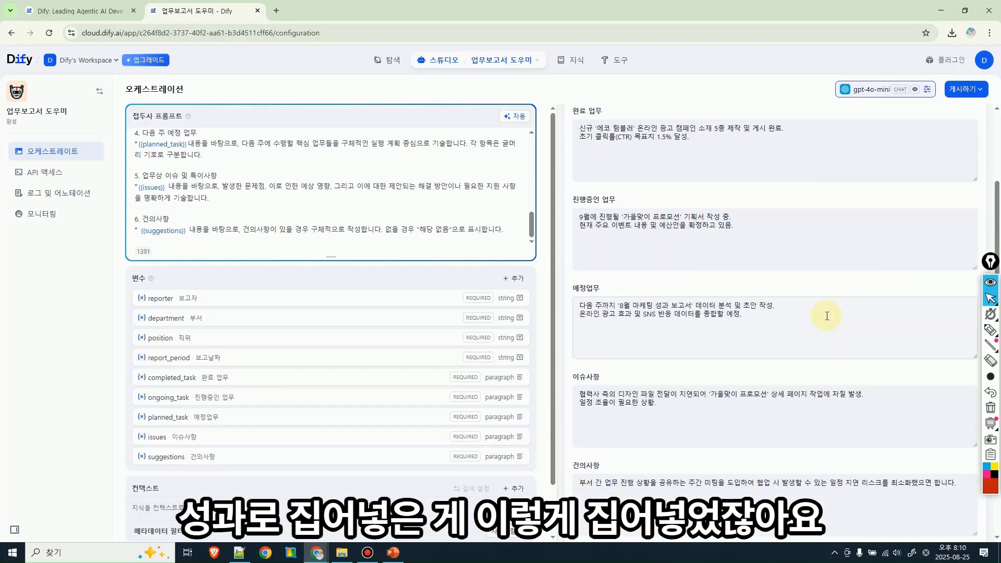
pyautogui.moveTo(579, 346); pyautogui.dragTo(692, 356)
pyautogui.click(726, 361)
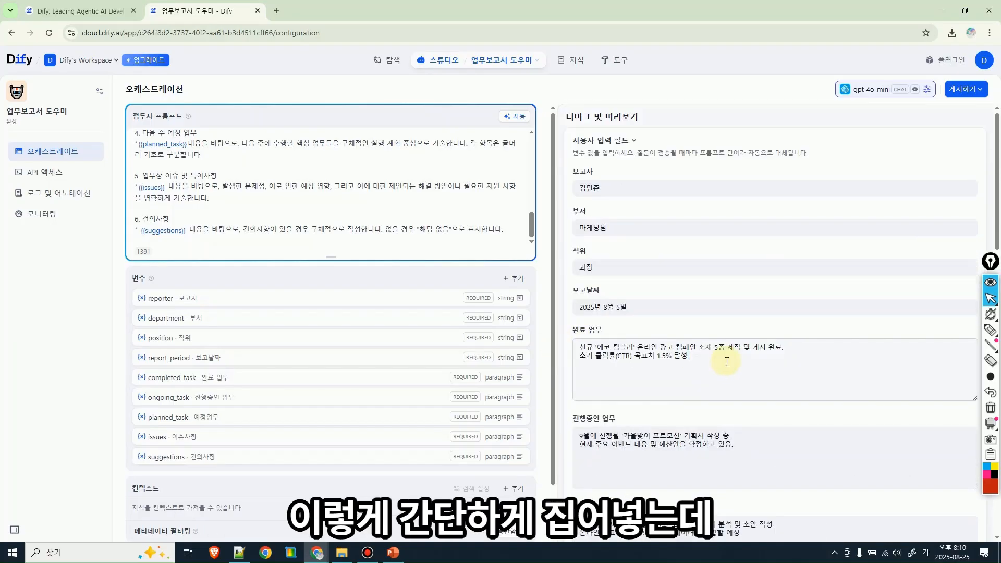
pyautogui.scroll(-12, 813, 357)
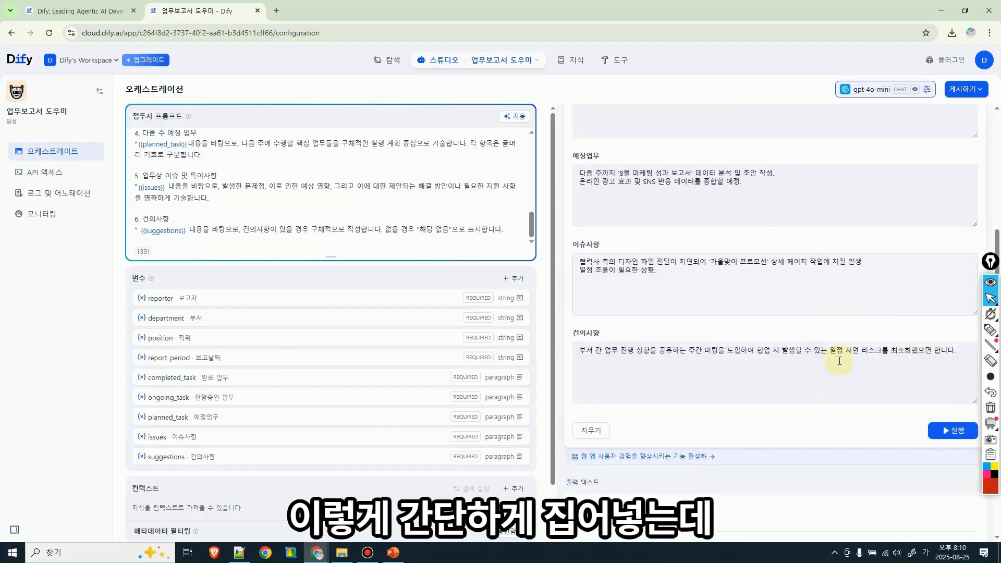
pyautogui.moveTo(787, 422); pyautogui.dragTo(583, 379)
pyautogui.scroll(-2, 710, 393)
pyautogui.moveTo(823, 409); pyautogui.dragTo(587, 380)
pyautogui.scroll(12, 764, 361)
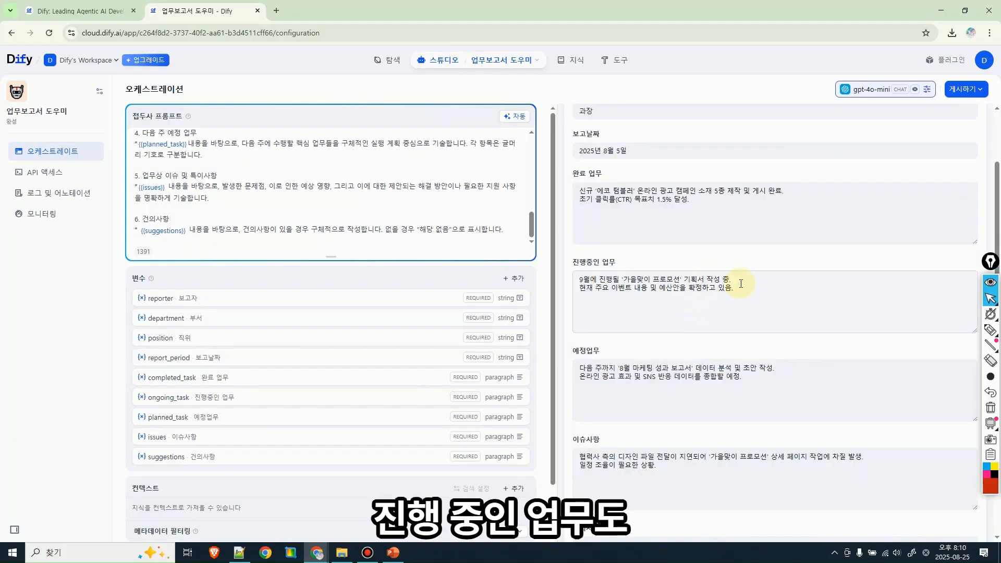
pyautogui.moveTo(755, 286); pyautogui.dragTo(577, 277)
pyautogui.click(752, 313)
pyautogui.scroll(-12, 769, 314)
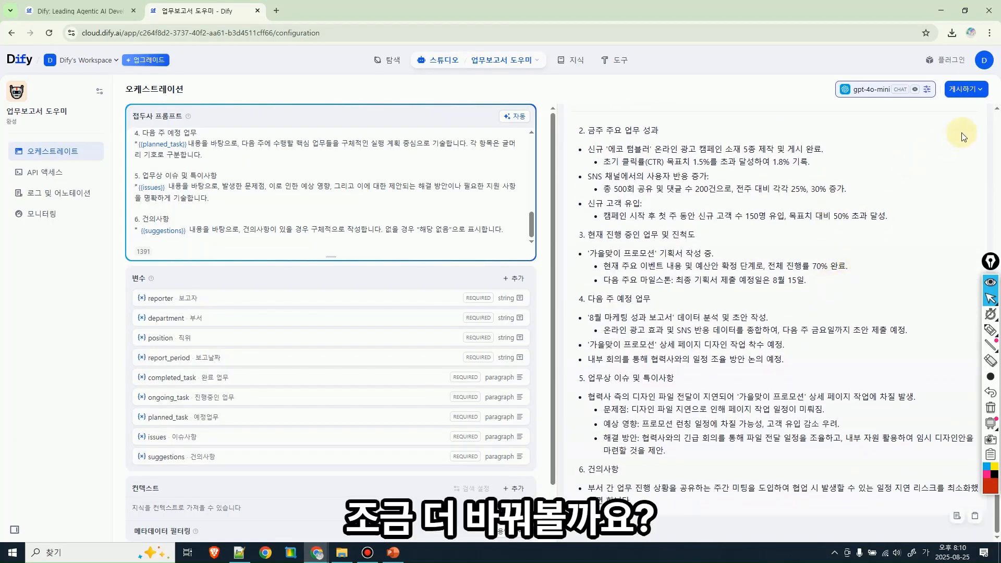
# - Load the 창의적인 parameter preset for the gpt-4o-mini model and publish the app update
pyautogui.click(926, 93)
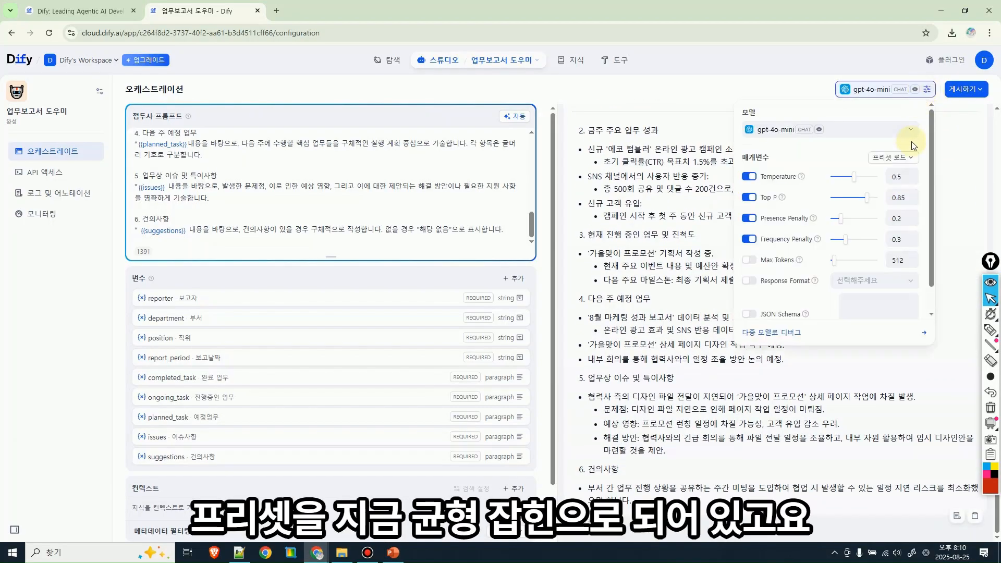
pyautogui.click(909, 156)
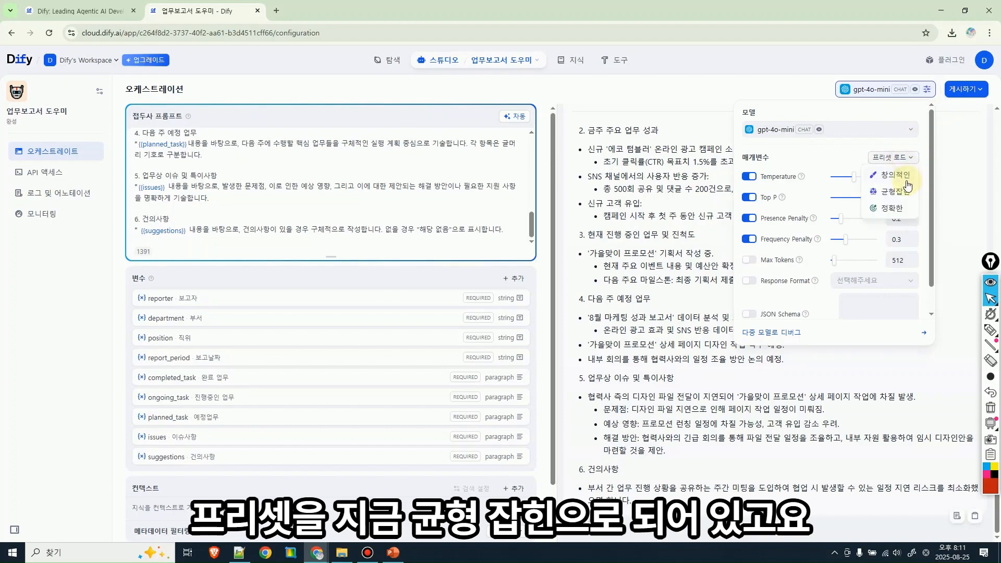
pyautogui.click(898, 175)
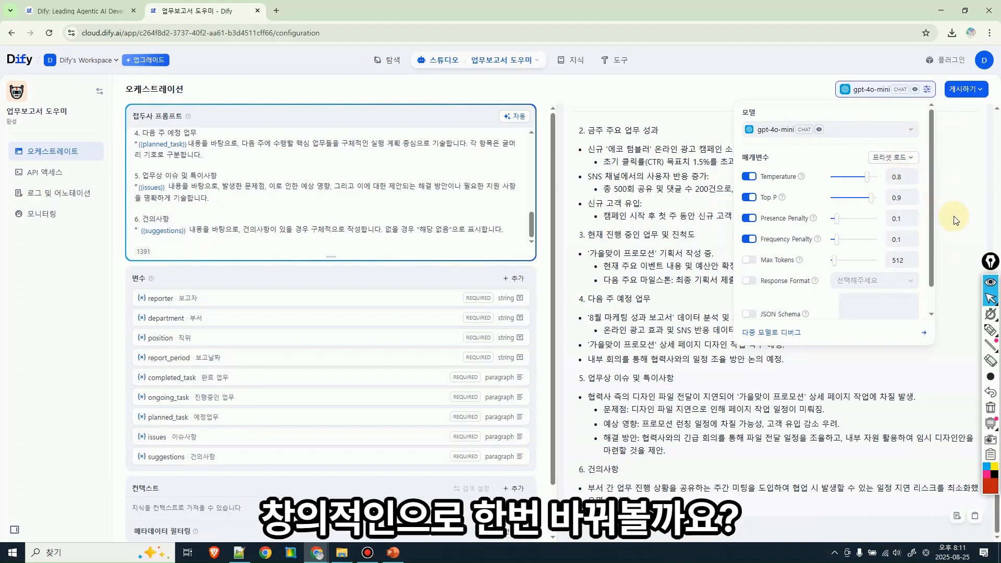
pyautogui.click(966, 89)
pyautogui.click(900, 147)
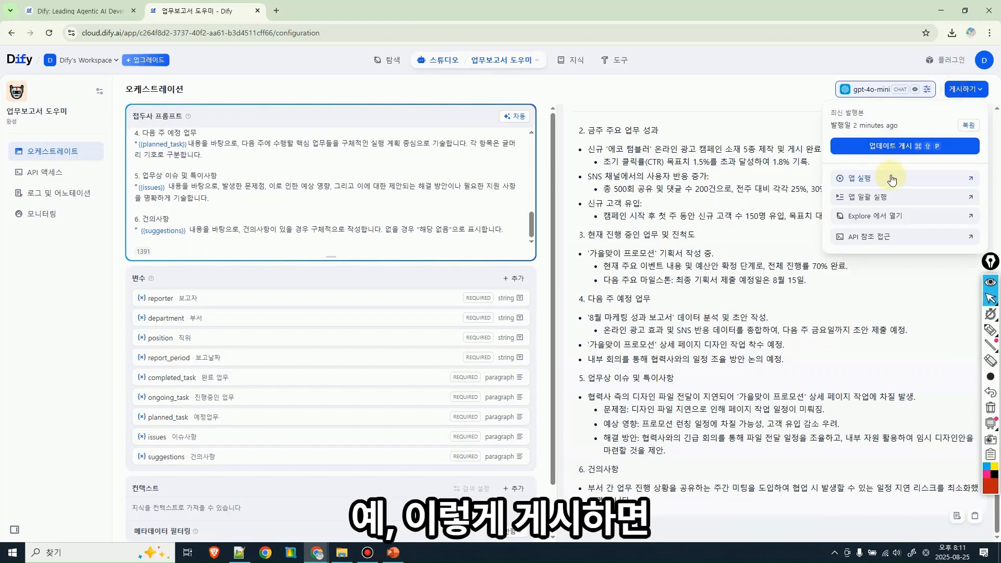
pyautogui.click(772, 236)
# - Run the preview again with the same report data to regenerate the weekly report
pyautogui.scroll(10, 815, 304)
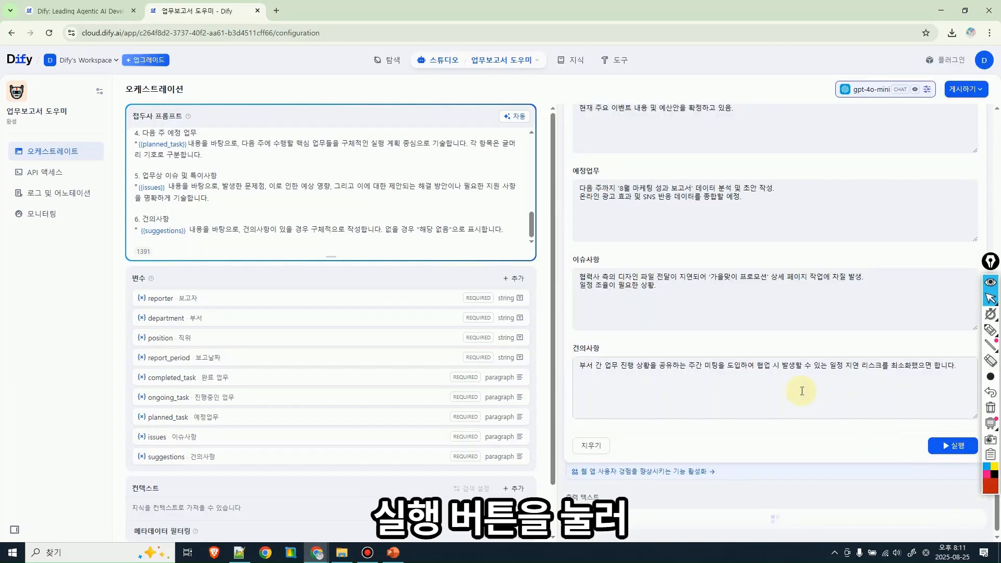
pyautogui.scroll(-2, 752, 372)
pyautogui.scroll(-2, 752, 372)
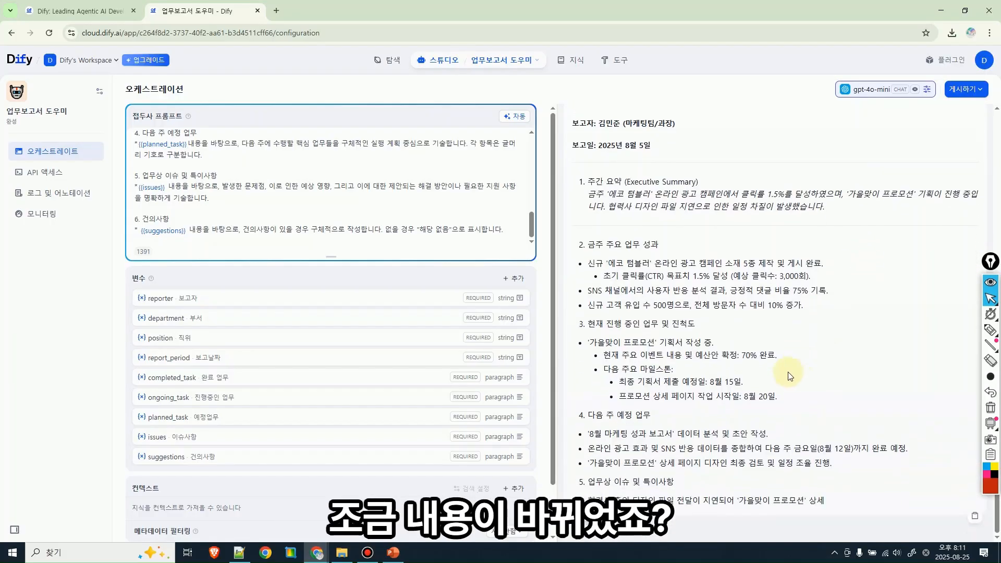
# - Switch to 샘플 데이터.txt in Notepad++, narrow its window beside the output, and compare the ongoing and planned tasks with the regenerated report
pyautogui.tripleClick(657, 365)
pyautogui.click(693, 356)
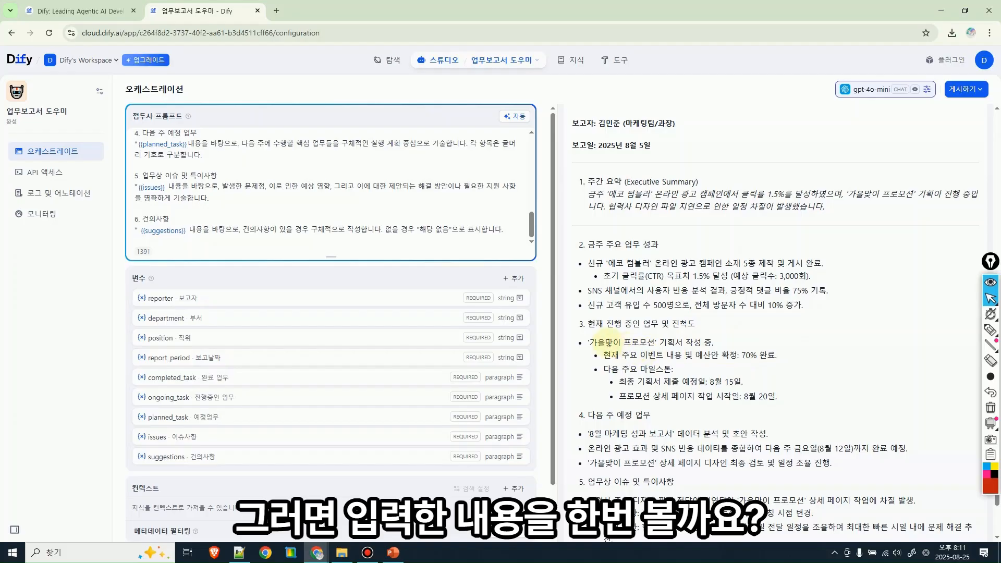
pyautogui.hotkey('alt', 'Tab')
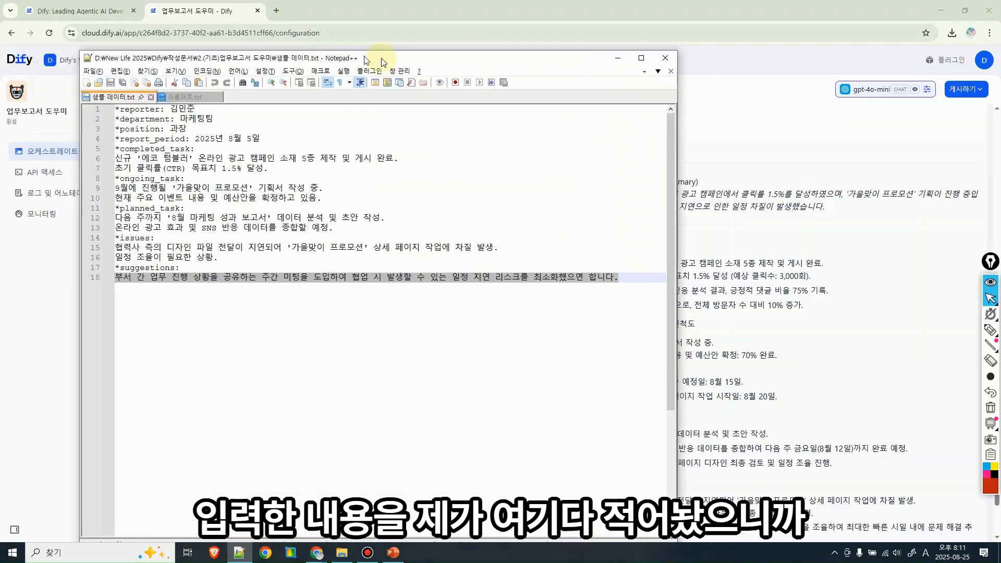
pyautogui.moveTo(682, 346); pyautogui.dragTo(406, 327)
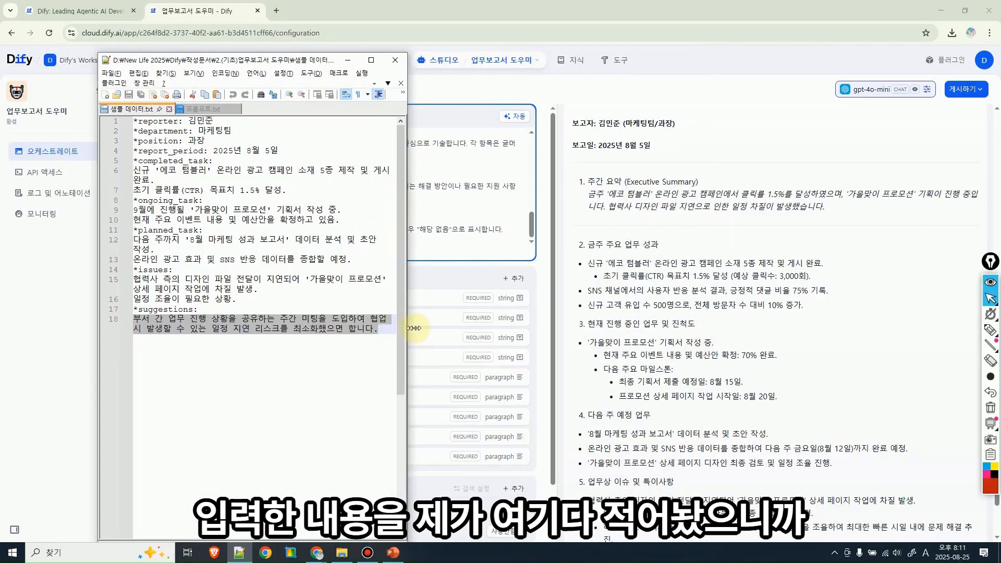
pyautogui.click(391, 329)
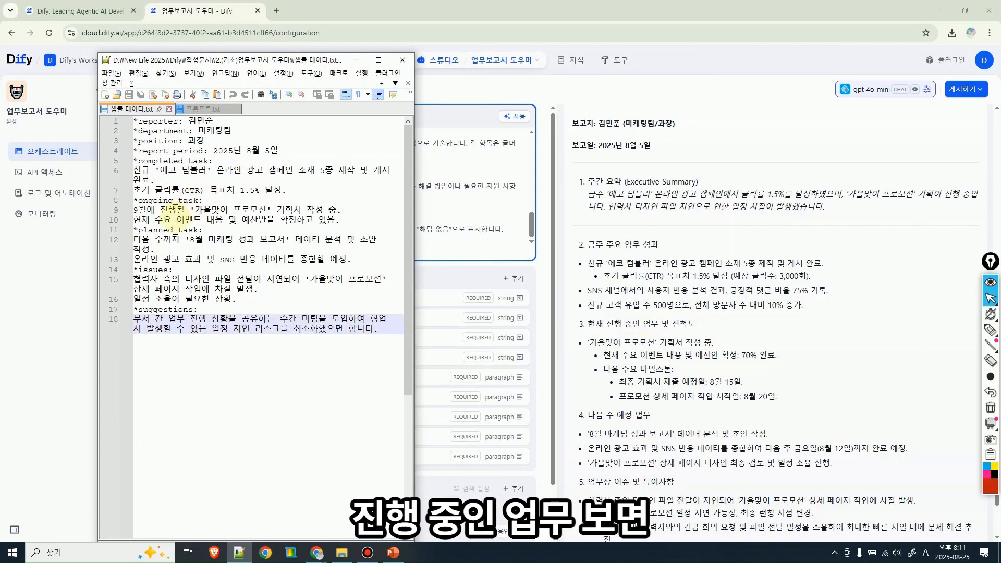
pyautogui.click(201, 210)
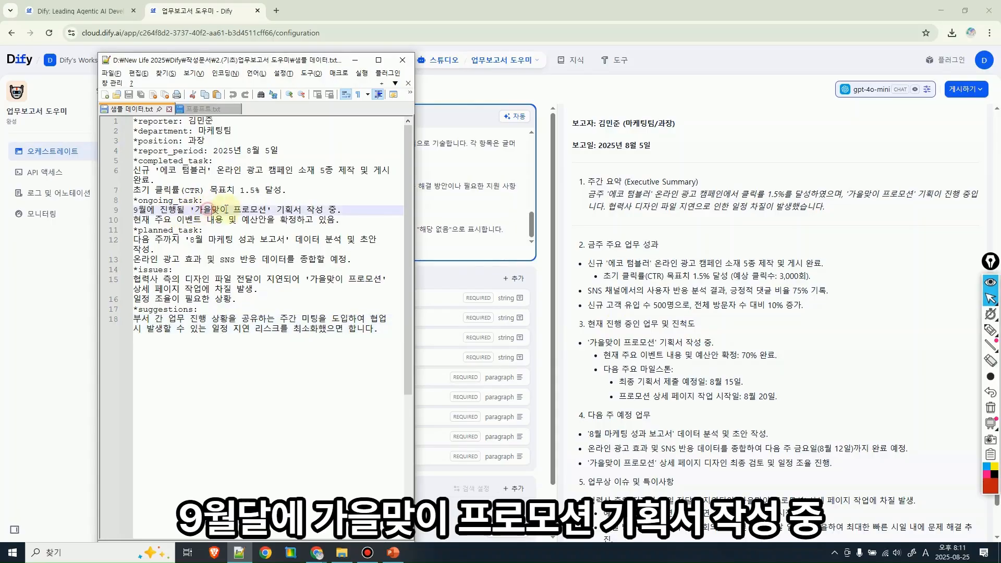
pyautogui.click(282, 209)
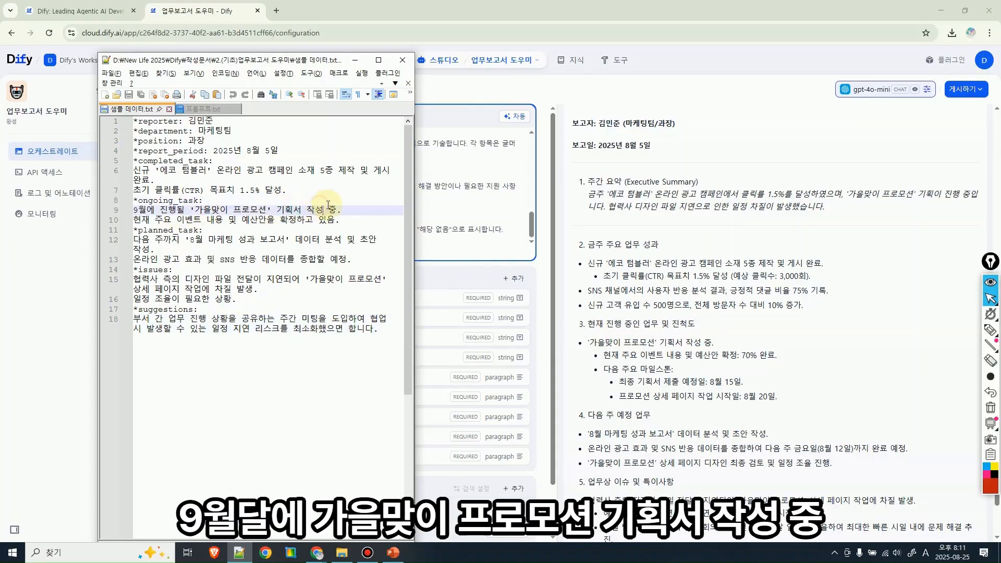
pyautogui.click(289, 252)
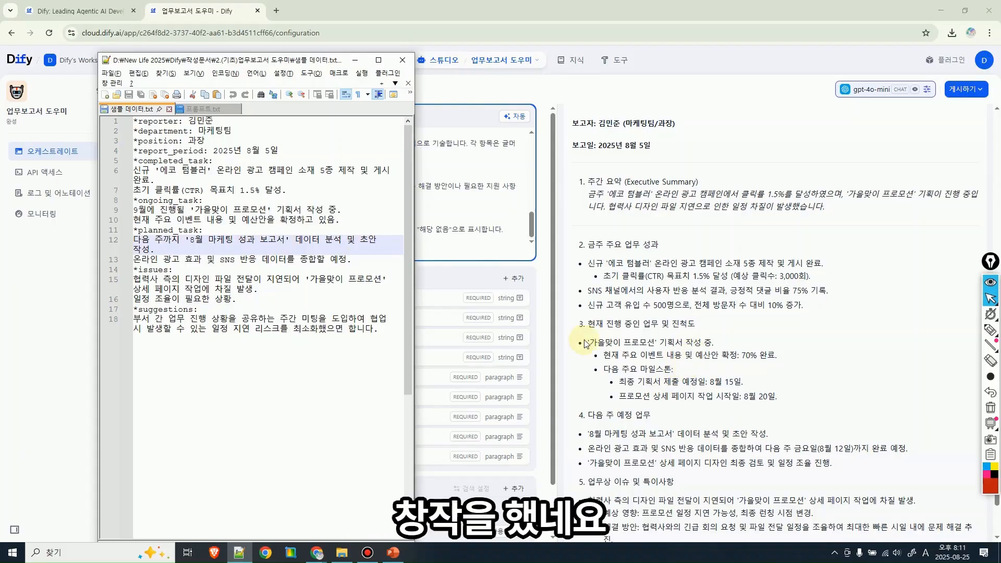
# - Compare the ongoing_task lines in the sample data with the progress and milestone entries in the regenerated report
pyautogui.press('Up')
pyautogui.press('Up')
pyautogui.press('Up')
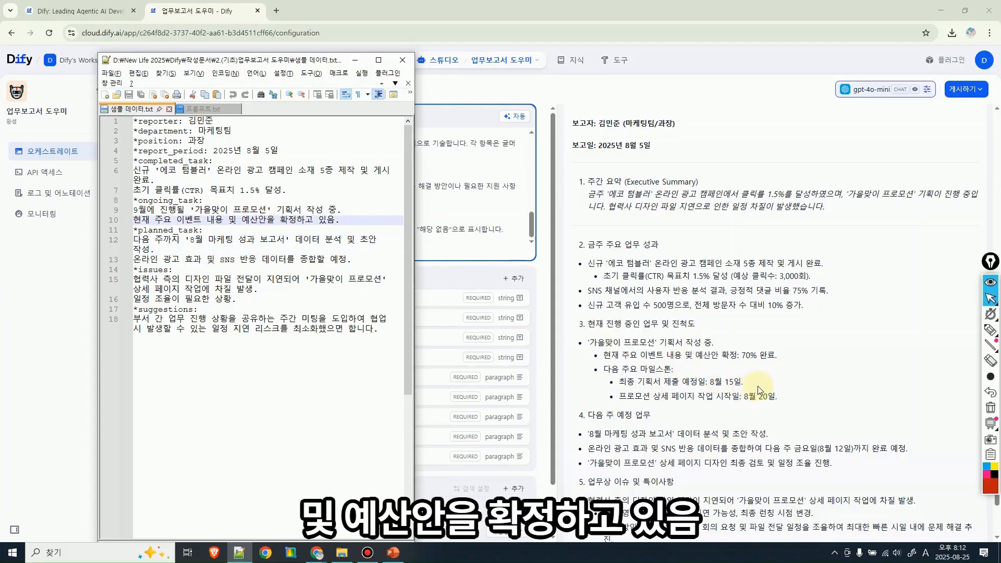
pyautogui.scroll(-1, 776, 389)
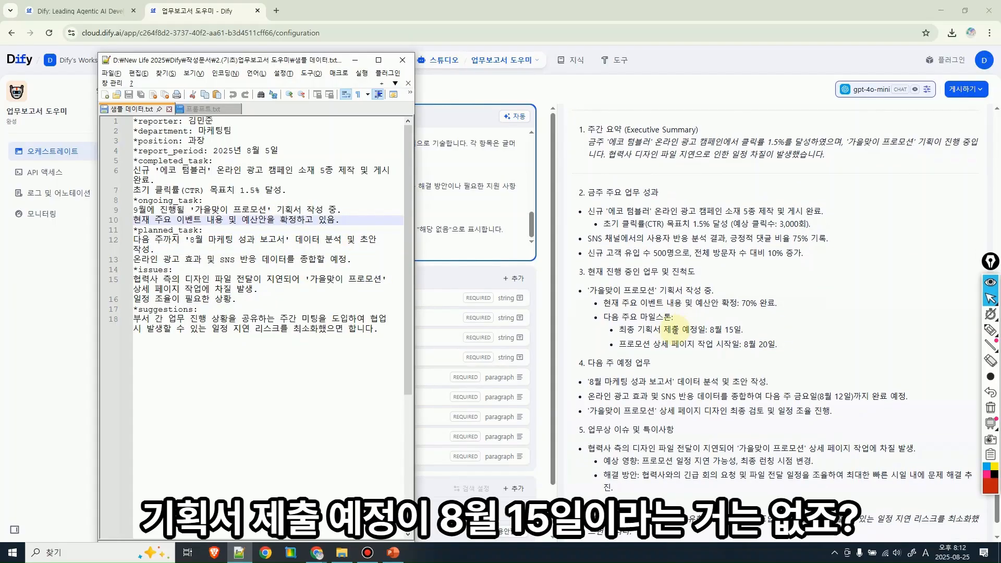
pyautogui.moveTo(661, 329); pyautogui.dragTo(750, 344)
pyautogui.click(735, 341)
# - Switch back to Dify and review the report's milestone dates, its remaining sections and the form entries it was generated from
pyautogui.hotkey('alt', 'Tab')
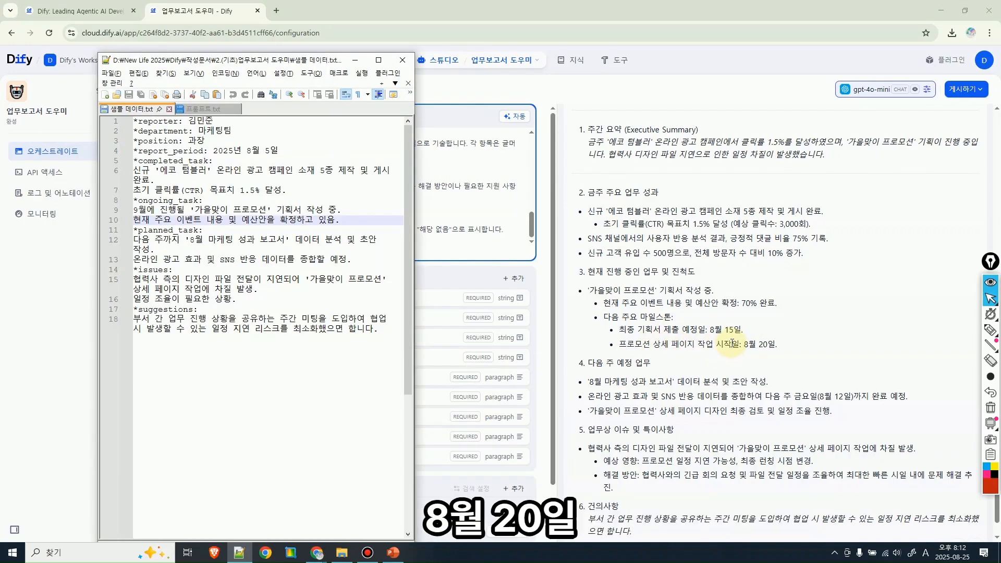
pyautogui.click(733, 330)
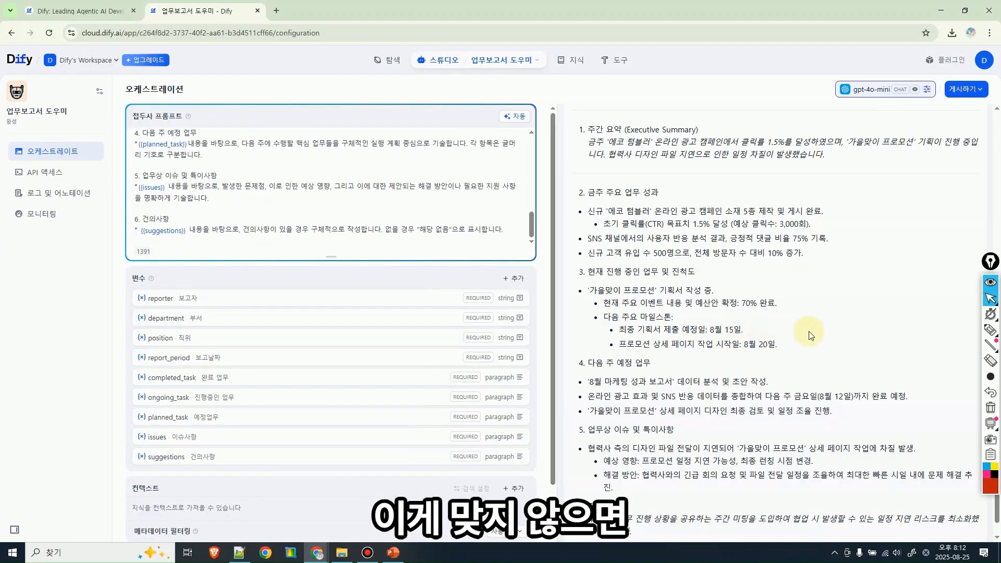
pyautogui.moveTo(707, 329); pyautogui.dragTo(781, 343)
pyautogui.click(749, 325)
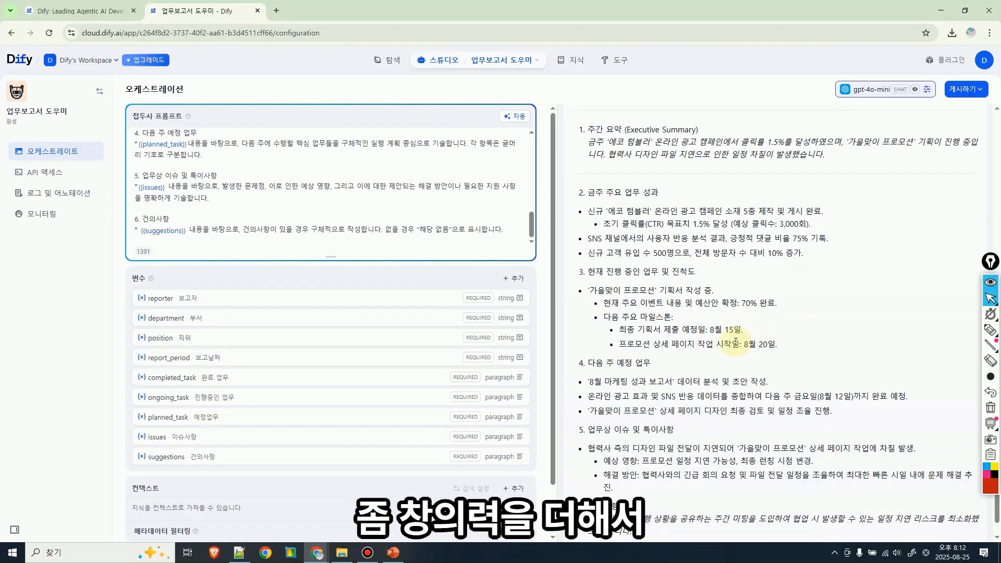
pyautogui.moveTo(721, 333); pyautogui.dragTo(792, 360)
pyautogui.click(749, 344)
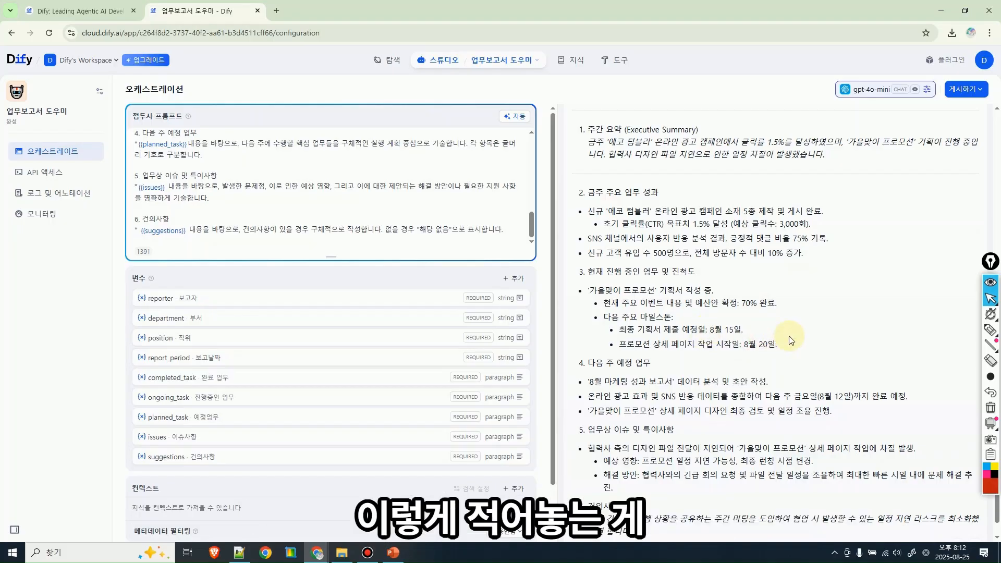
pyautogui.scroll(-1, 793, 335)
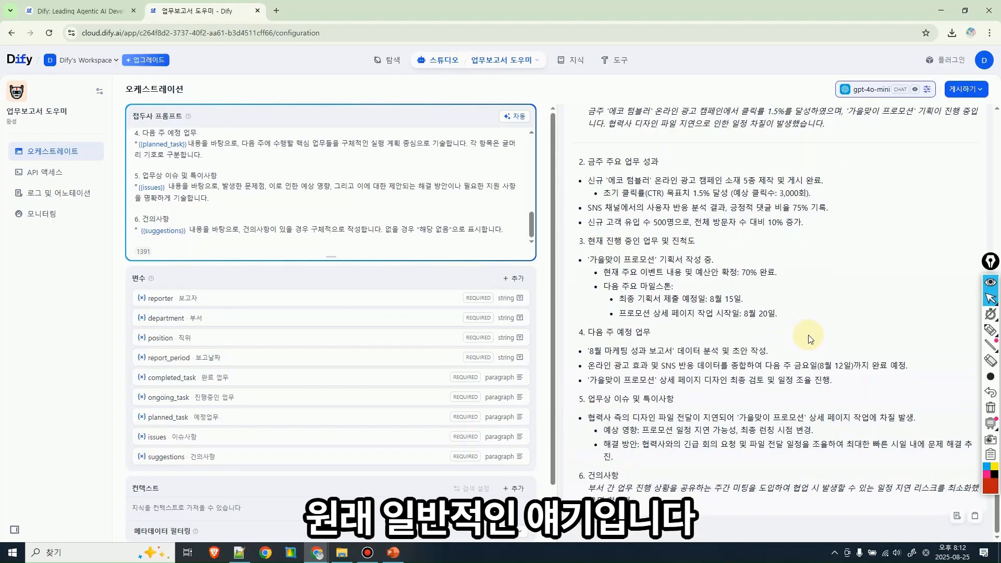
pyautogui.scroll(4, 809, 340)
pyautogui.scroll(-4, 809, 340)
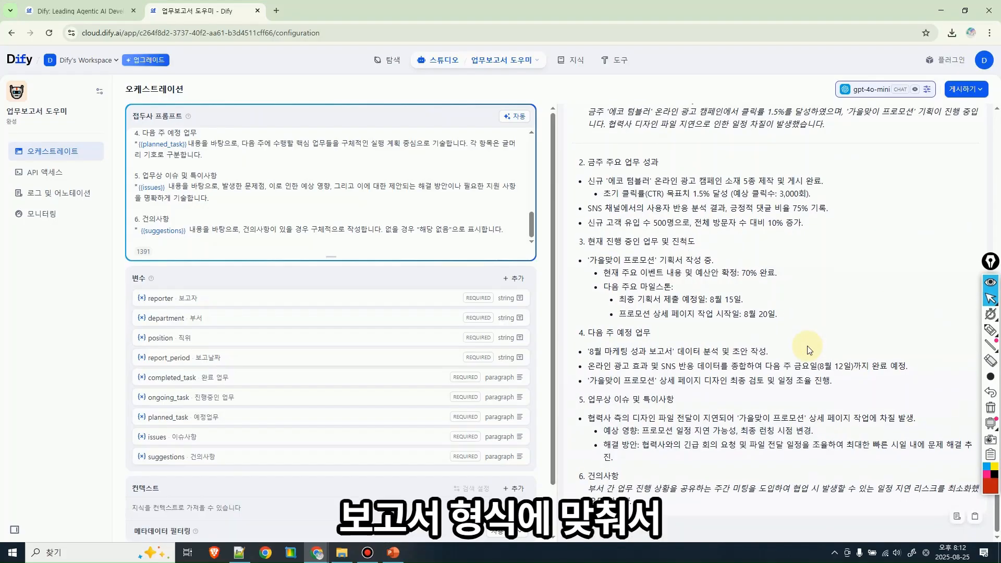
pyautogui.scroll(8, 807, 350)
pyautogui.scroll(1, 807, 348)
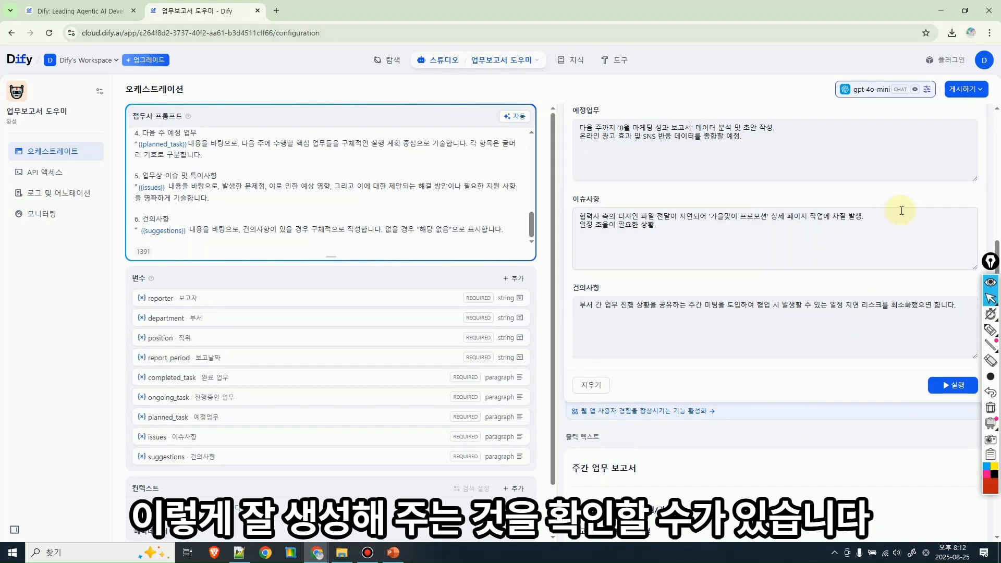
# - Load the 균형잡힌 parameter preset for the gpt-4o-mini model and close the model settings
pyautogui.click(927, 89)
pyautogui.click(892, 156)
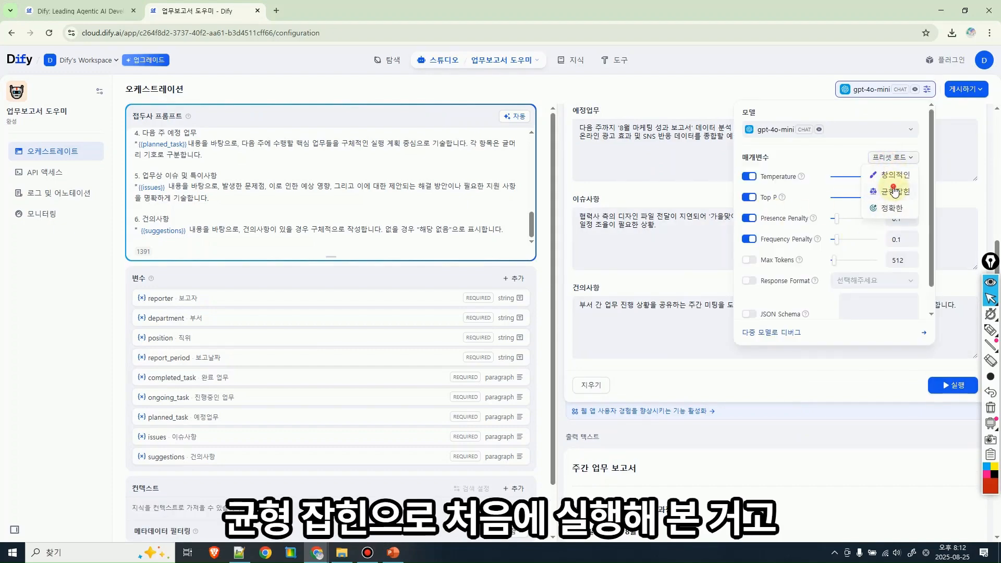
pyautogui.click(895, 192)
pyautogui.click(947, 196)
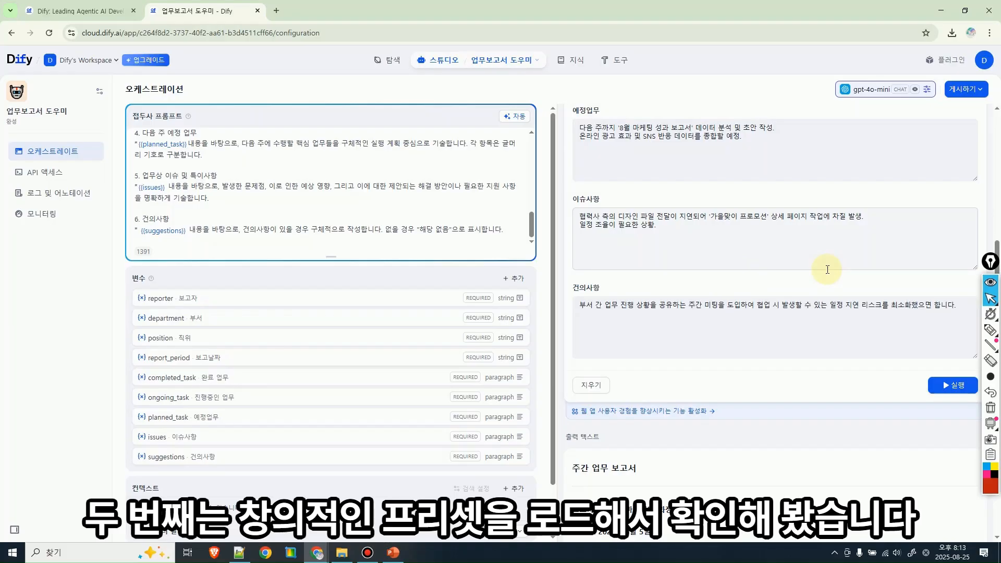
# - Return to the Studio app list by way of Explore and start a blank app of the 텍스트 생성기 type
pyautogui.click(396, 62)
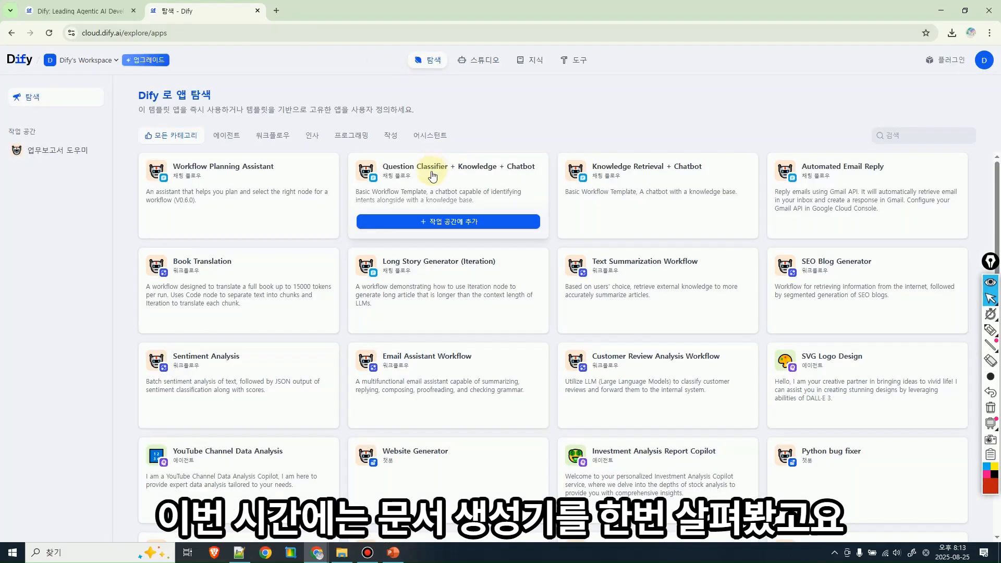
pyautogui.click(478, 60)
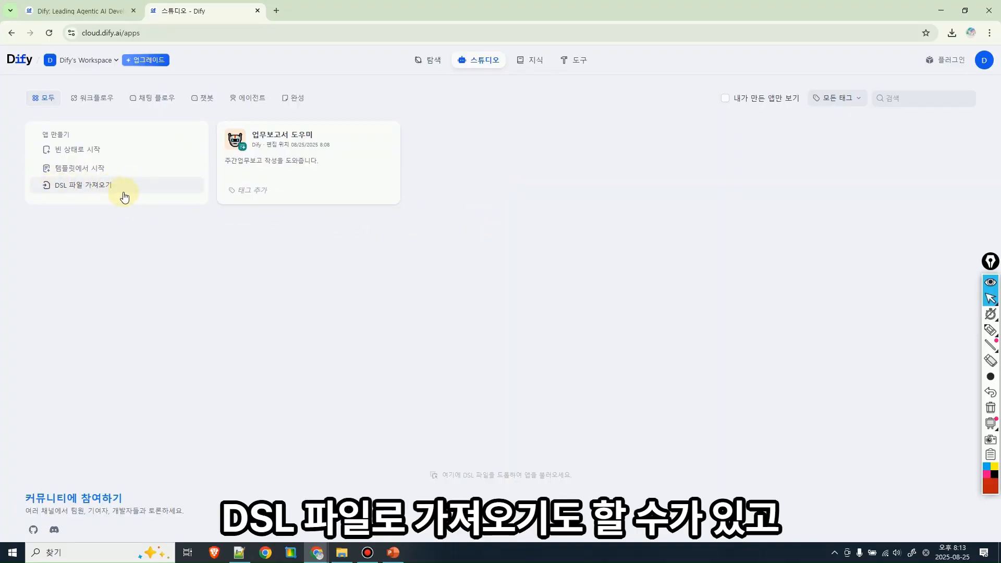
pyautogui.click(73, 150)
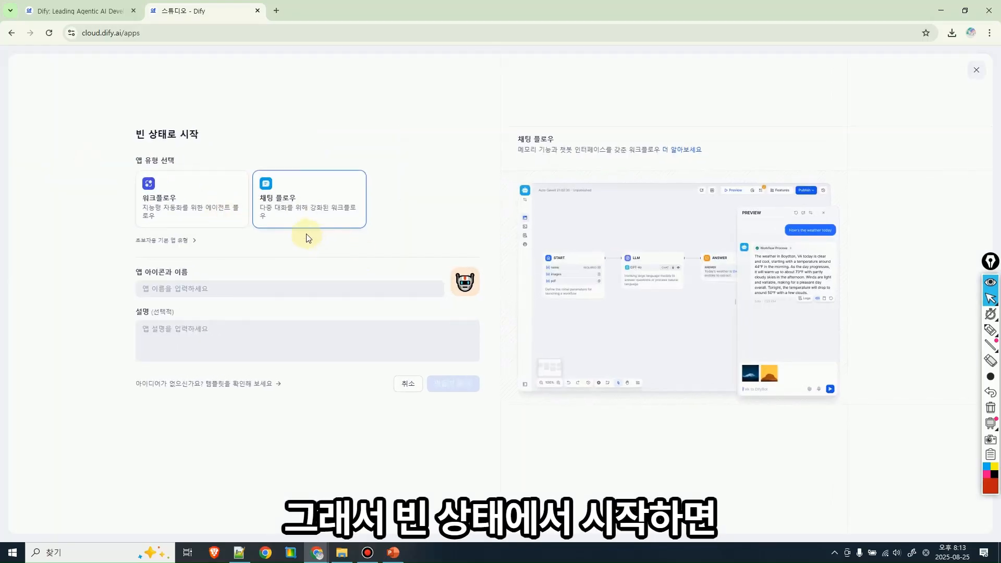
pyautogui.click(194, 241)
pyautogui.click(398, 280)
# - Name the new app ㅇㄴㅇㄴ, describe it as ㅇㄴㅇㄴㅇ, and create it
pyautogui.click(383, 341)
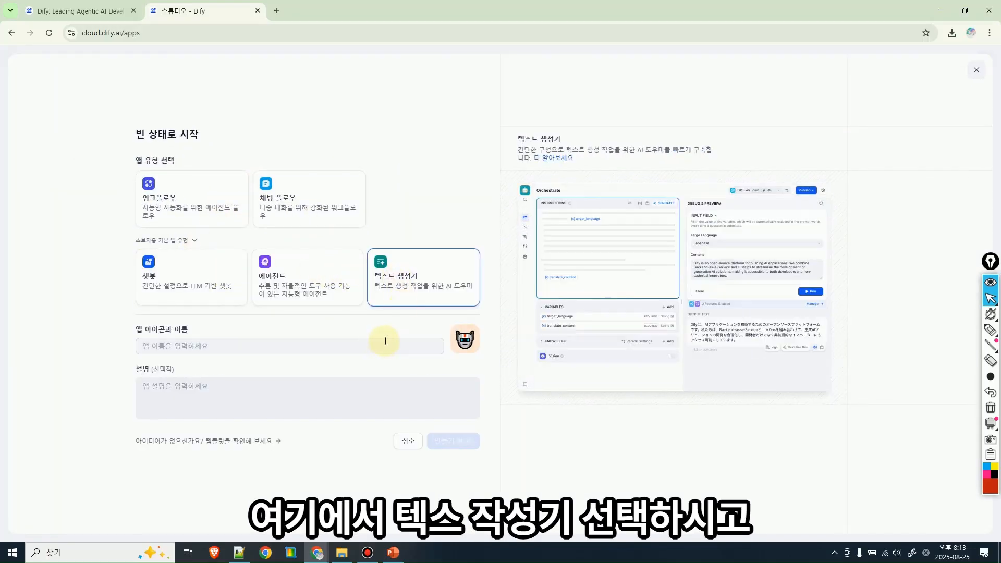
pyautogui.write('ㅇㄴㅇㄴ')
pyautogui.click(275, 396)
pyautogui.write('ㅇㄴㅇㄴㅇ')
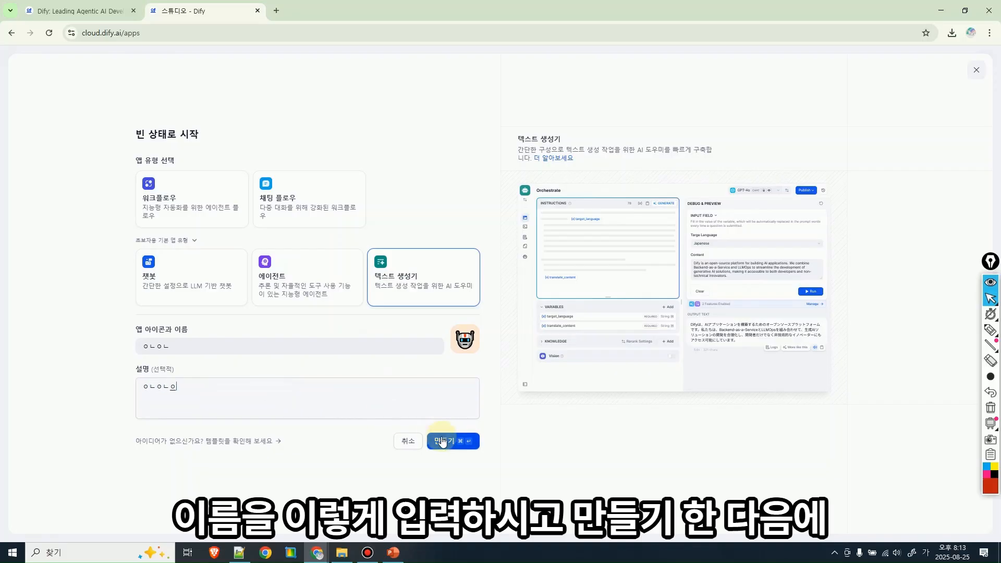
pyautogui.click(441, 441)
# - Add the filler text ㄹㅇㄴㄹㅇㄴㅁㄹㅇㄴㅁㄹㅇㄴㅁㄹㅇㄴㅁㄹㅇㄴㅁ after the query variable in the prefix prompt
pyautogui.click(275, 172)
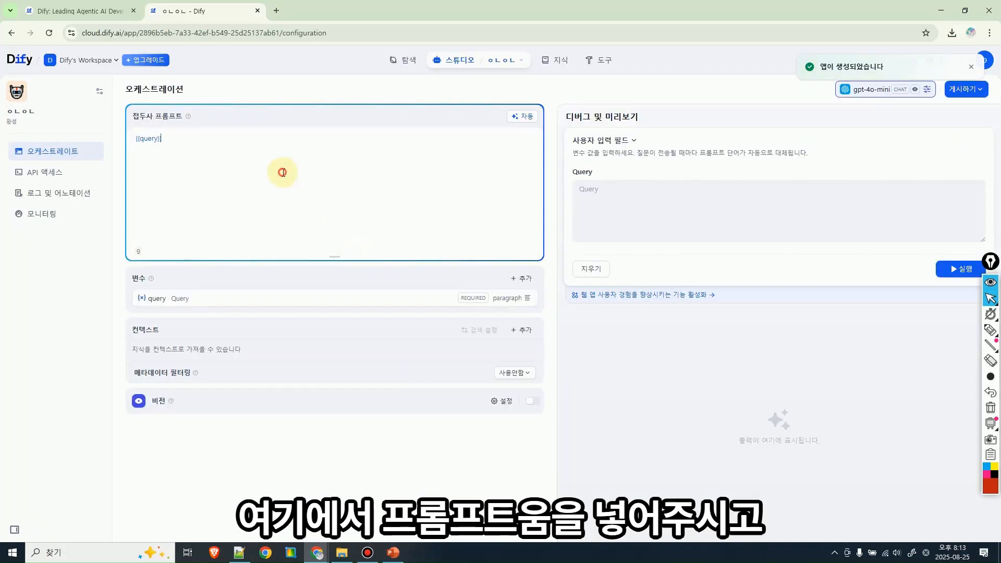
pyautogui.write('ㄹㅇㄴㄹㅇㄴㅁㄹㅇㄴㅁㄹㅇㄴㅁㄹㅇㄴㅁ')
pyautogui.write('ㄹㅇㄴㅁ')
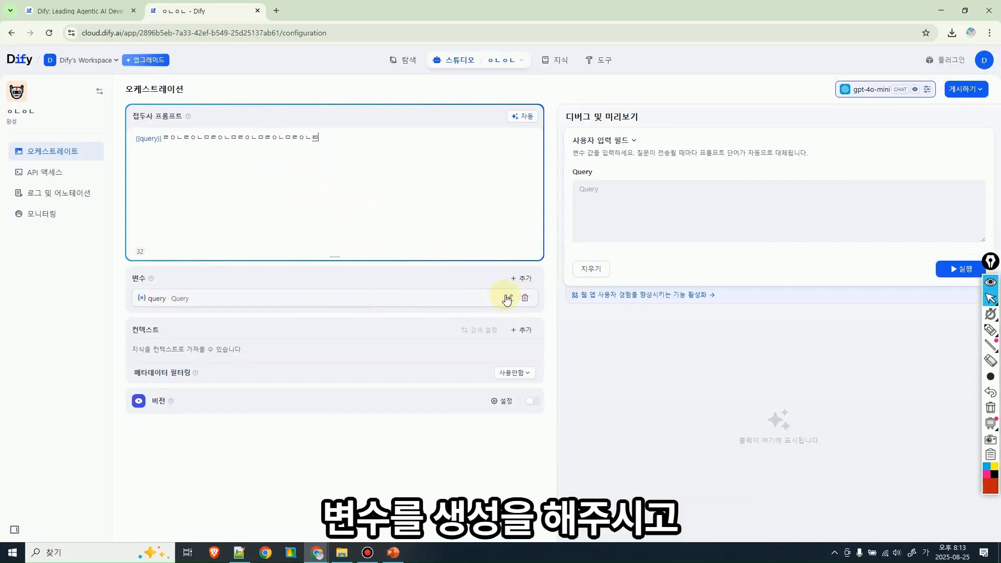
# - Add a required short-text variable named tttt with the label tttttttt and save it
pyautogui.click(521, 278)
pyautogui.click(482, 298)
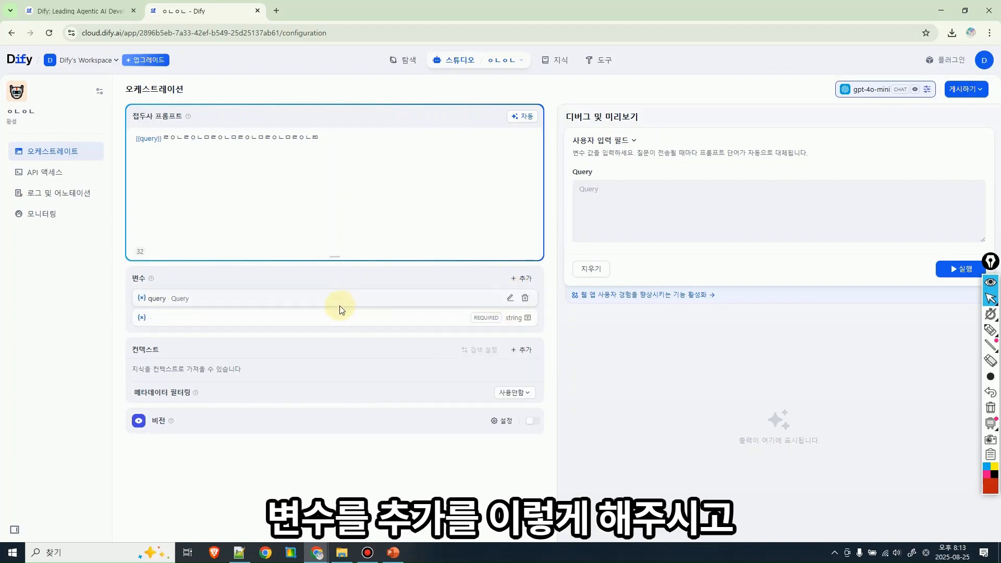
pyautogui.click(511, 316)
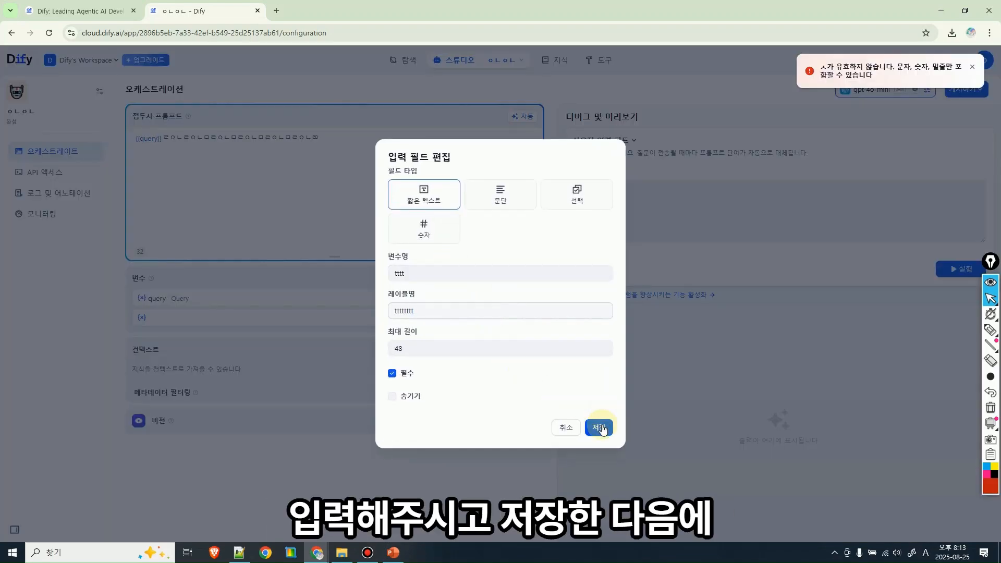
pyautogui.click(598, 427)
# - Extend the prefix prompt below a blank line with the text jfkdlsajfldk;saf followed by the {{tttt}} variable
pyautogui.click(424, 192)
pyautogui.press('Return')
pyautogui.press('Return')
pyautogui.write('jfkdlsajfldk')
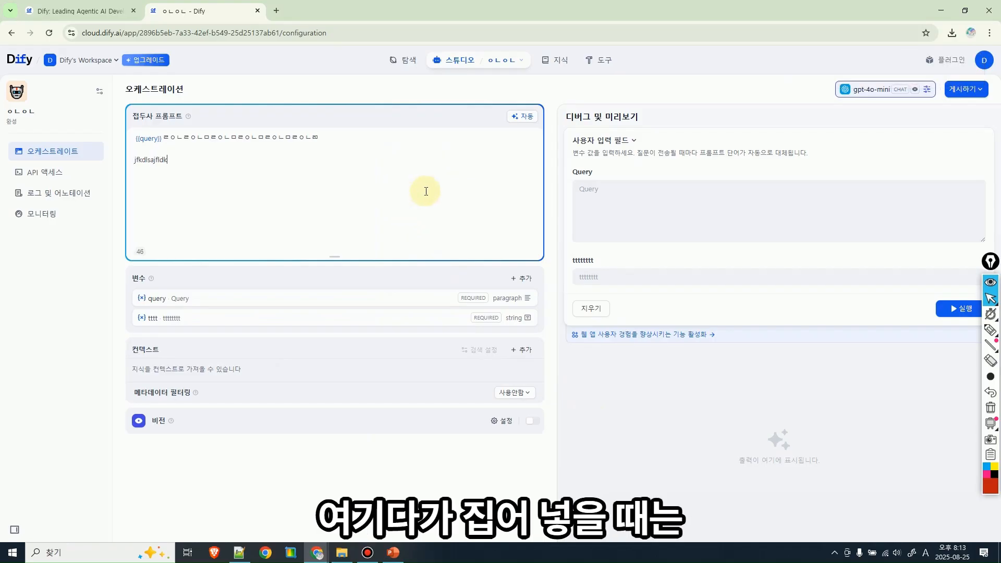
pyautogui.write(';saf{{tttt}}')
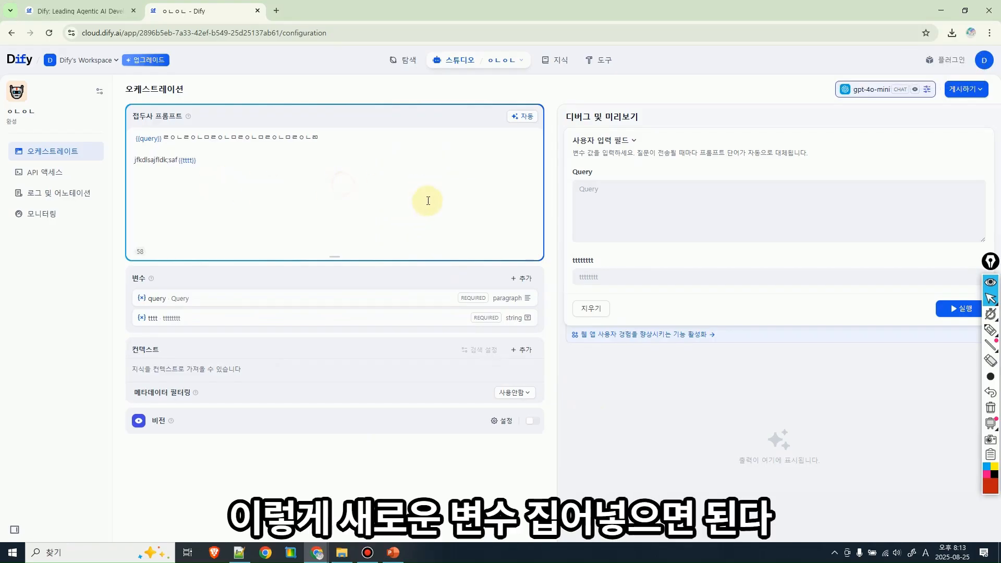
# - Publish the app update and run the preview with Query set to ewqrewq and tttttttt set to rtrewtrew
pyautogui.click(964, 89)
pyautogui.click(905, 146)
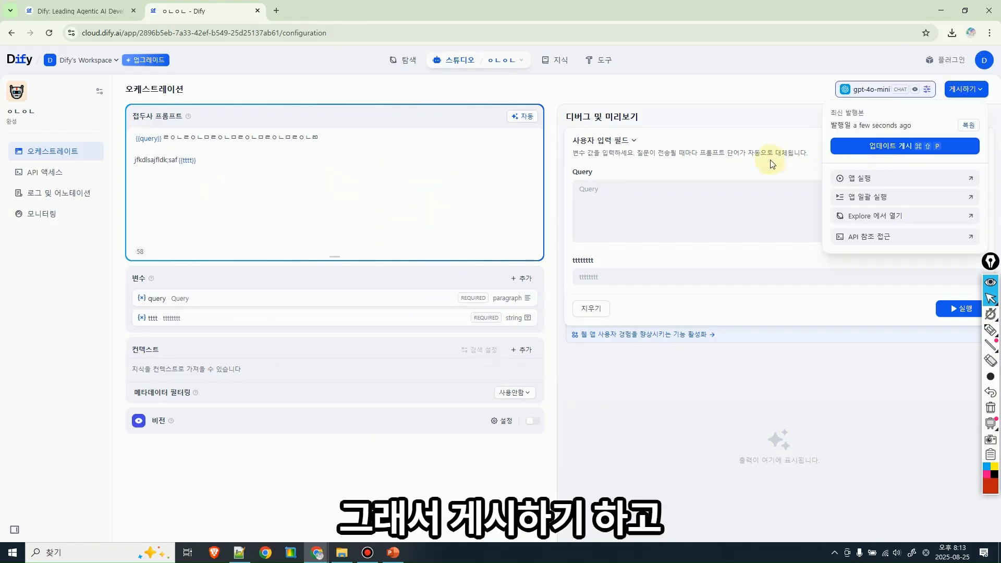
pyautogui.click(659, 221)
pyautogui.write('ewqrewq')
pyautogui.click(620, 272)
pyautogui.write('rtrewtrew')
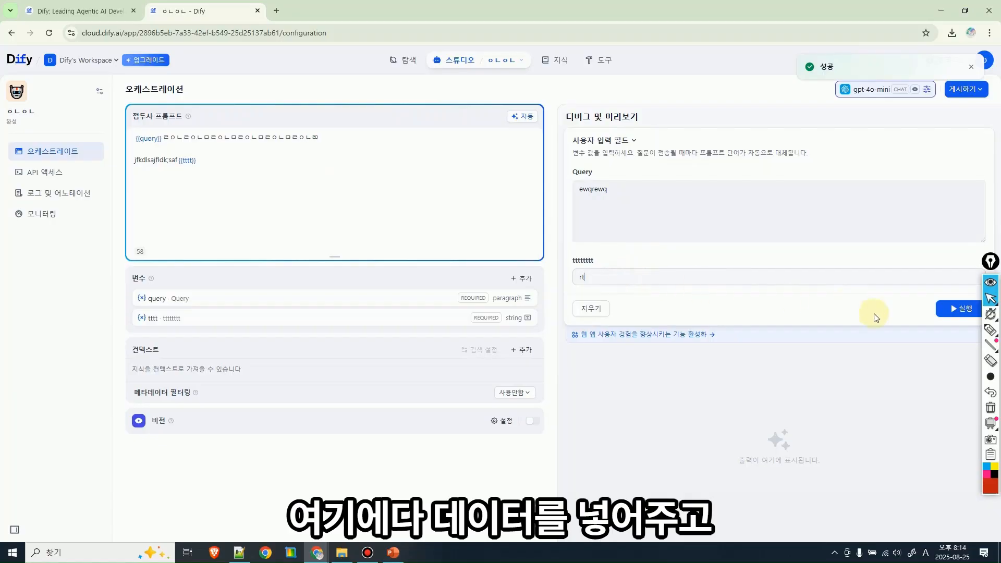
pyautogui.click(957, 313)
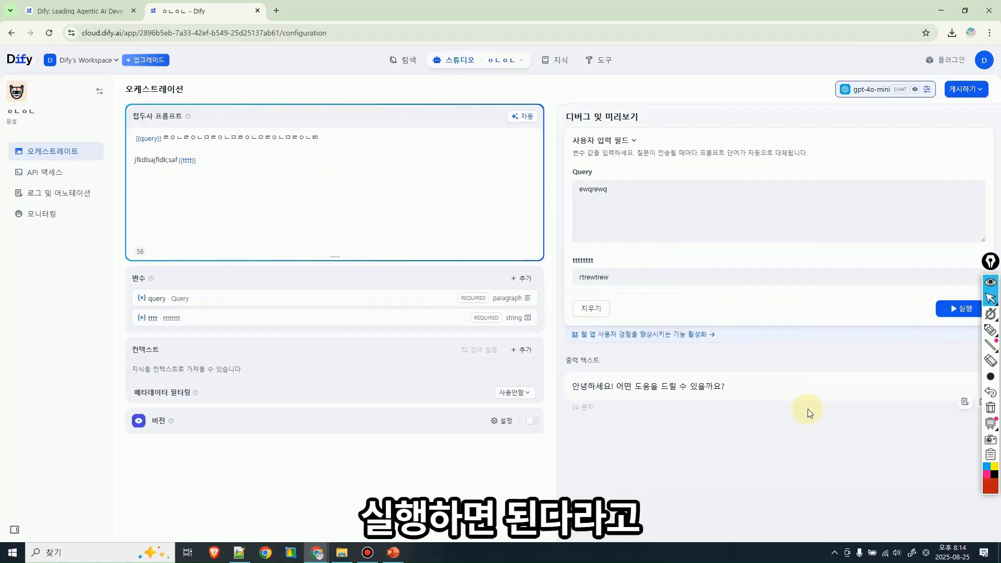